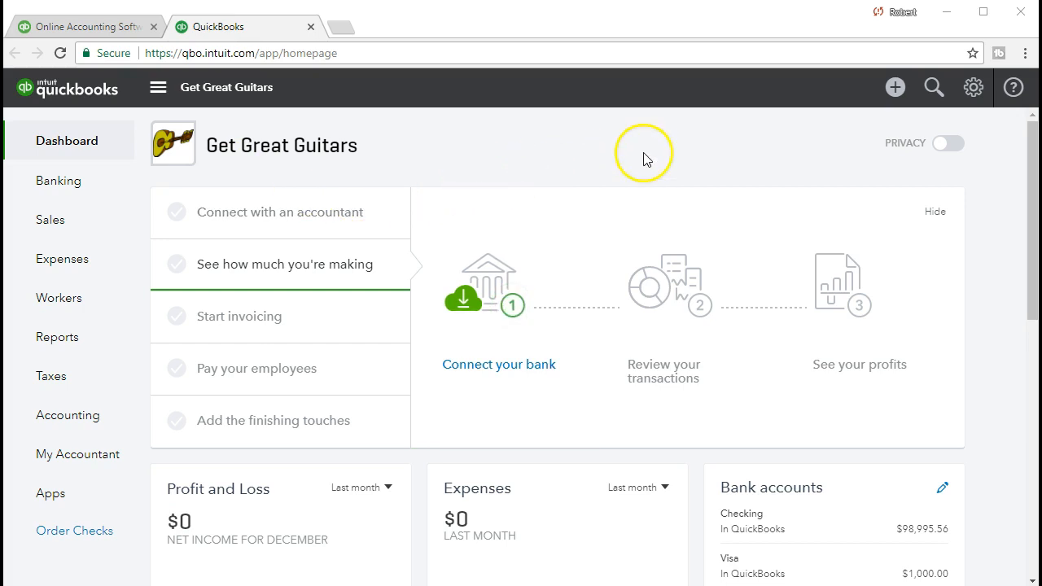
- Open and dismiss the Create menu, then switch to the QuickBooks Desktop Pro 2018 Home page
click(893, 88)
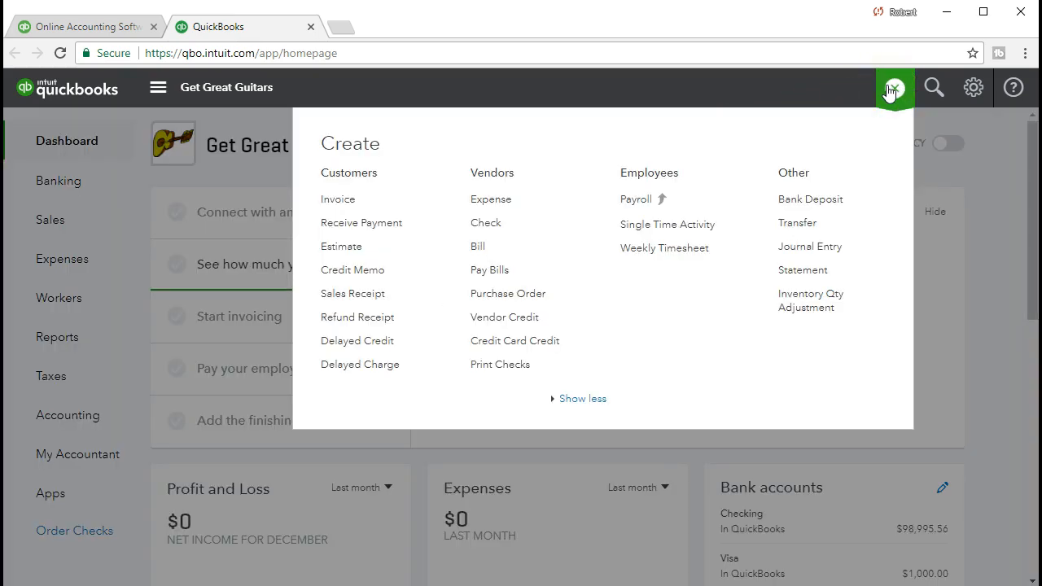
click(893, 88)
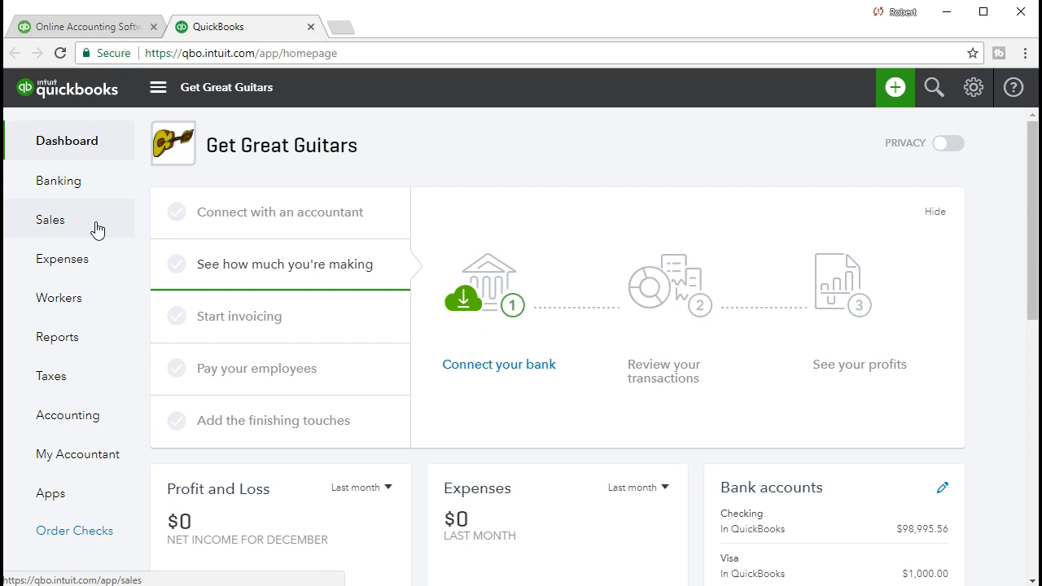
click(65, 453)
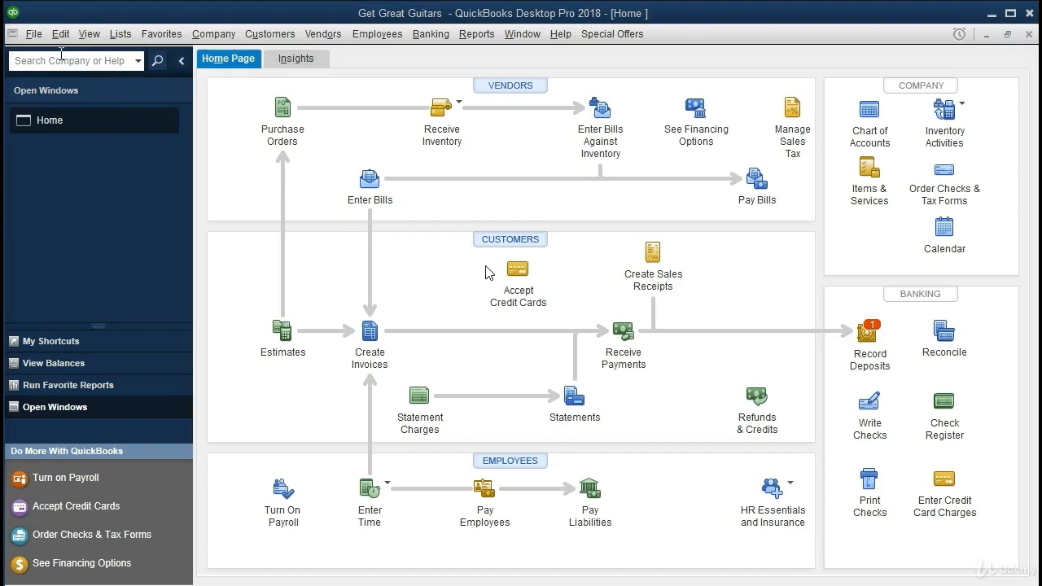
- Leave QuickBooks Desktop and return to the Get Great Guitars dashboard in the browser
click(478, 220)
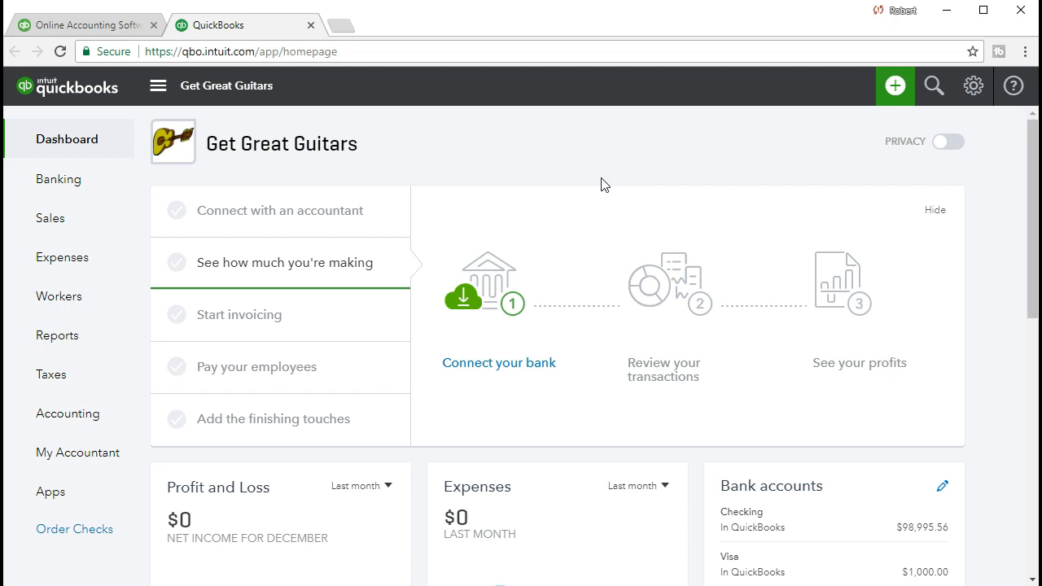
- Start a new invoice from the Create menu, with Net 30 terms dated 01/12/2018
click(897, 88)
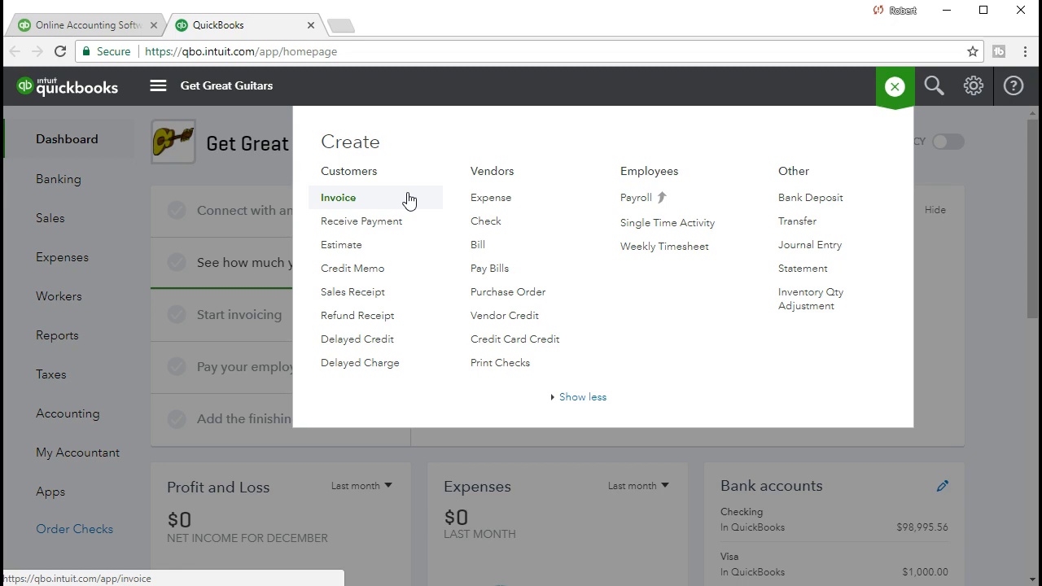
click(360, 203)
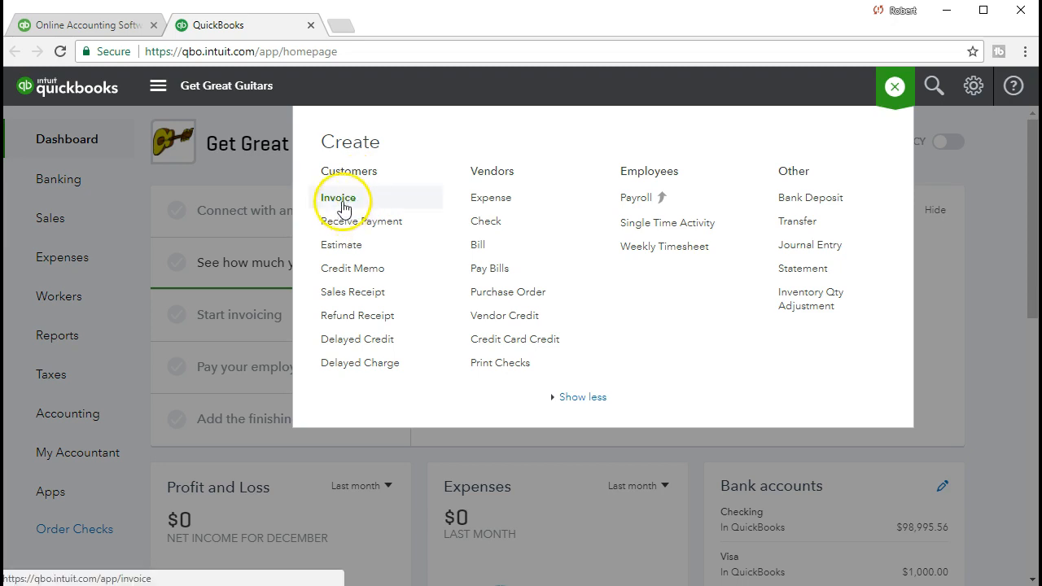
click(350, 206)
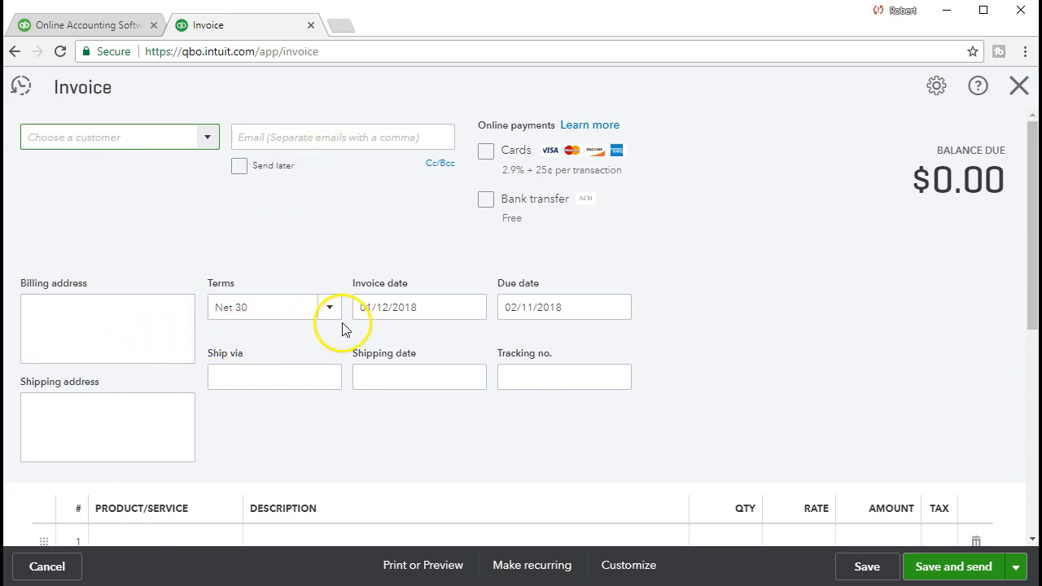
- Review the blank invoice's fields and first product/service line, leaving balance due at $0.00
scroll(342, 328, down, 1)
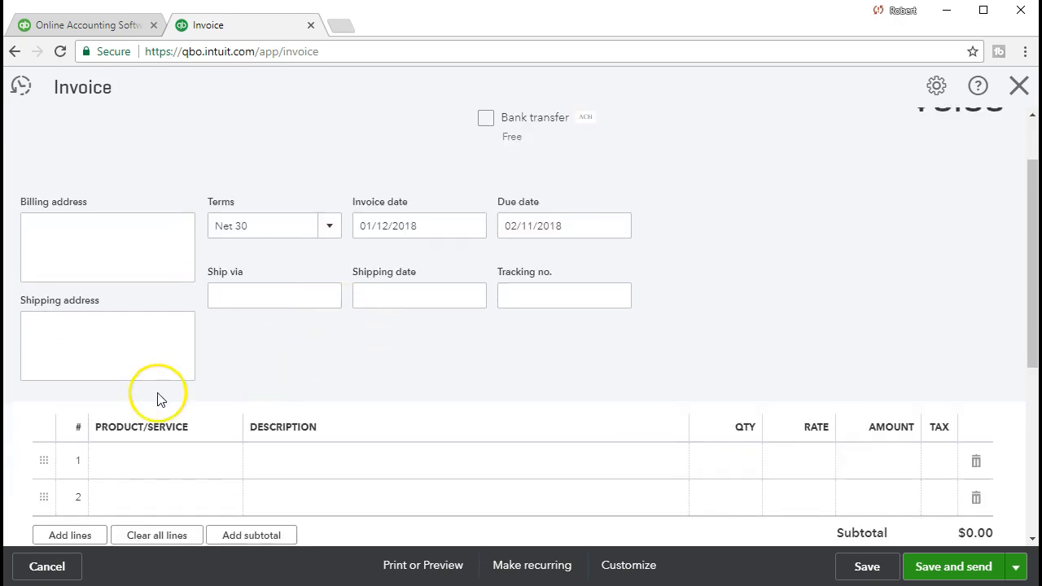
scroll(161, 399, down, 1)
scroll(162, 396, down, 1)
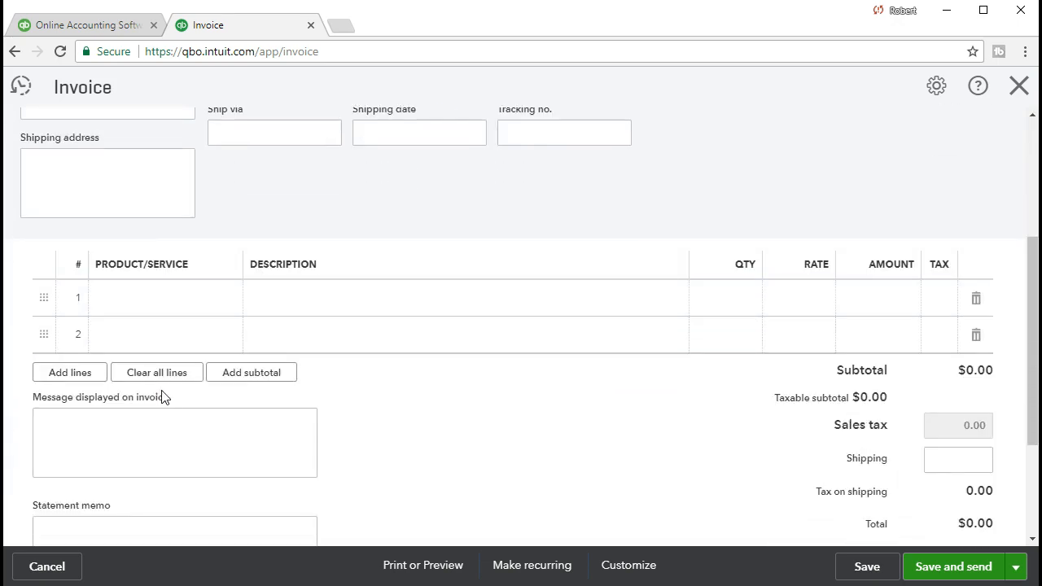
click(172, 314)
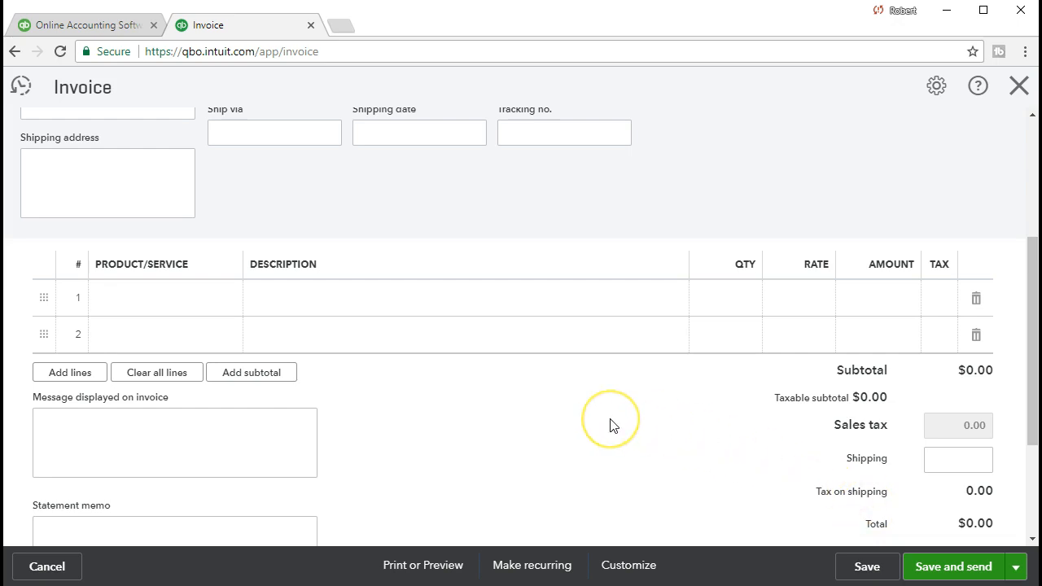
scroll(613, 425, up, 3)
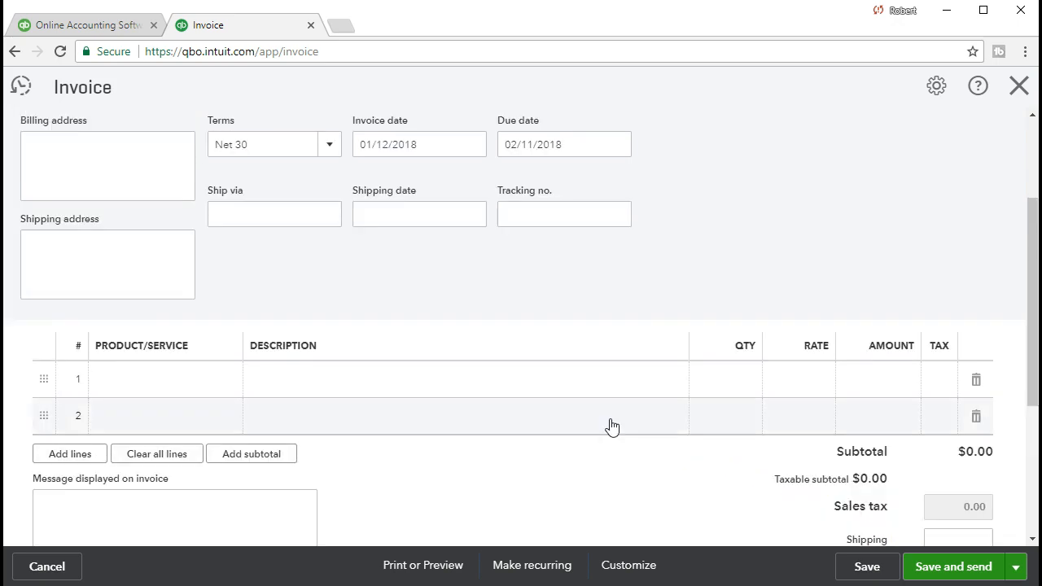
scroll(613, 425, up, 2)
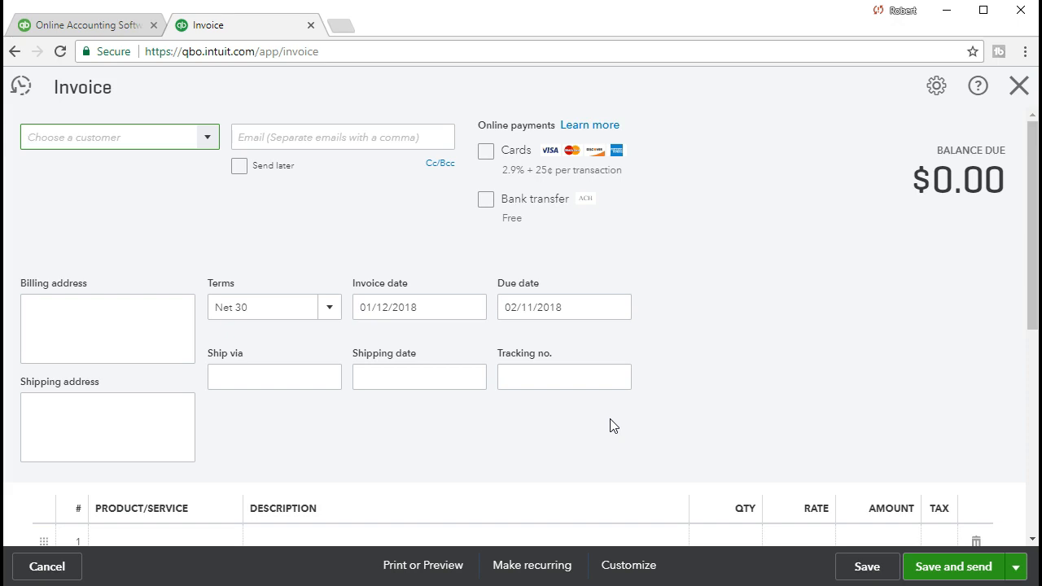
scroll(613, 425, down, 2)
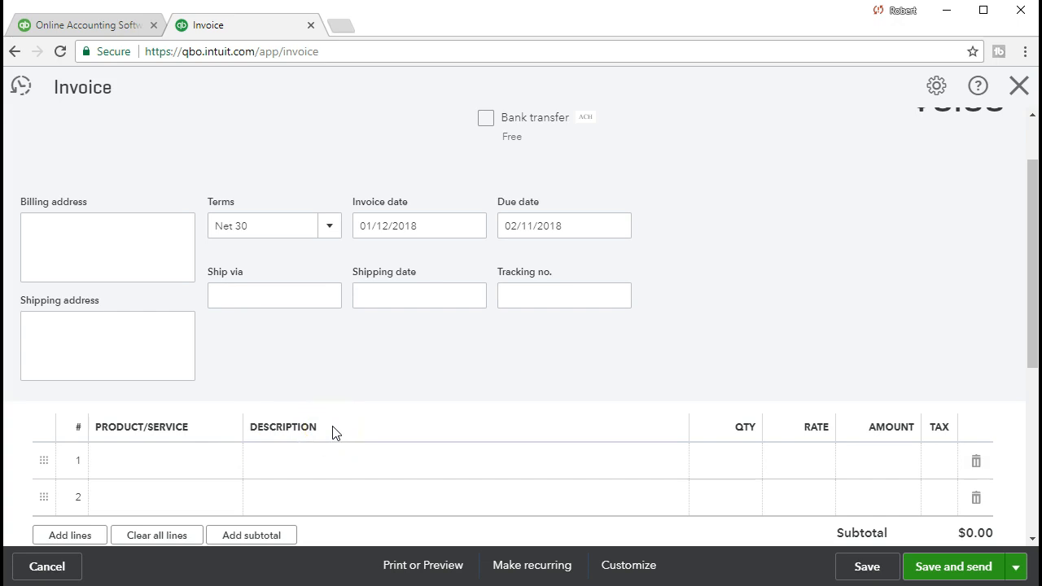
scroll(333, 433, up, 2)
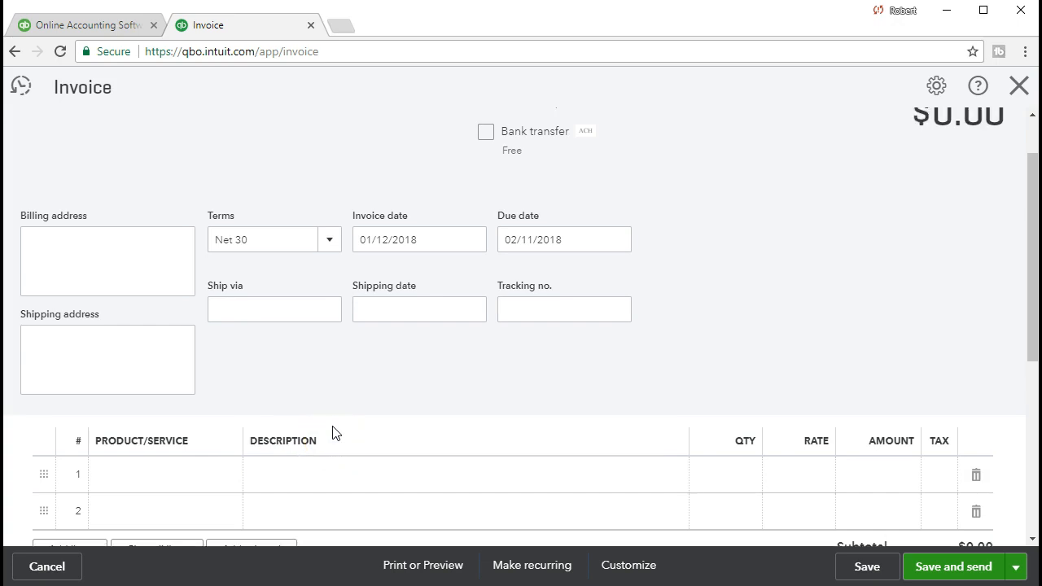
click(327, 422)
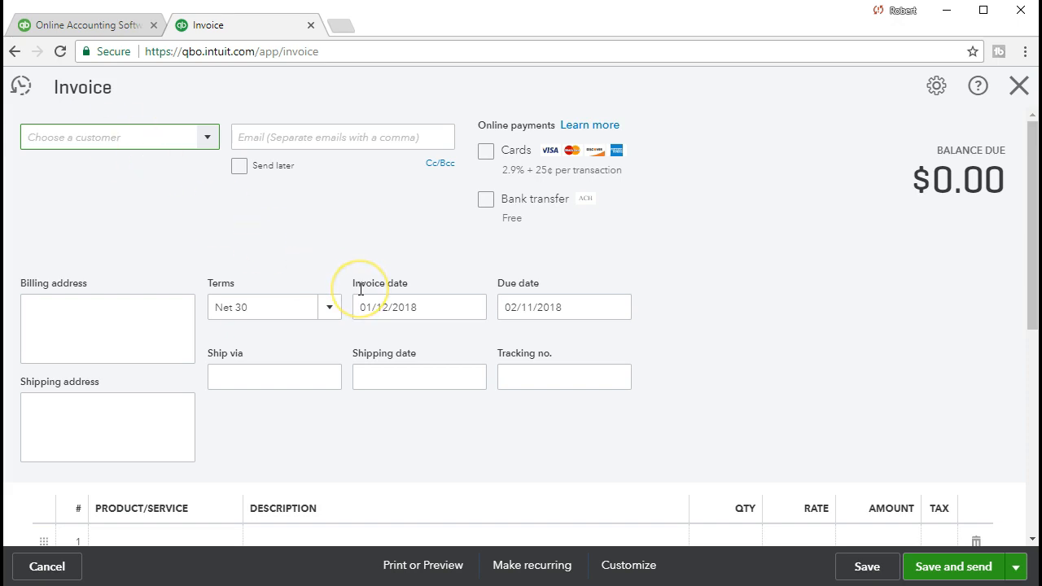
- Scroll down to the invoice's two empty product/service lines and $0.00 subtotal, total and balance
scroll(360, 289, down, 2)
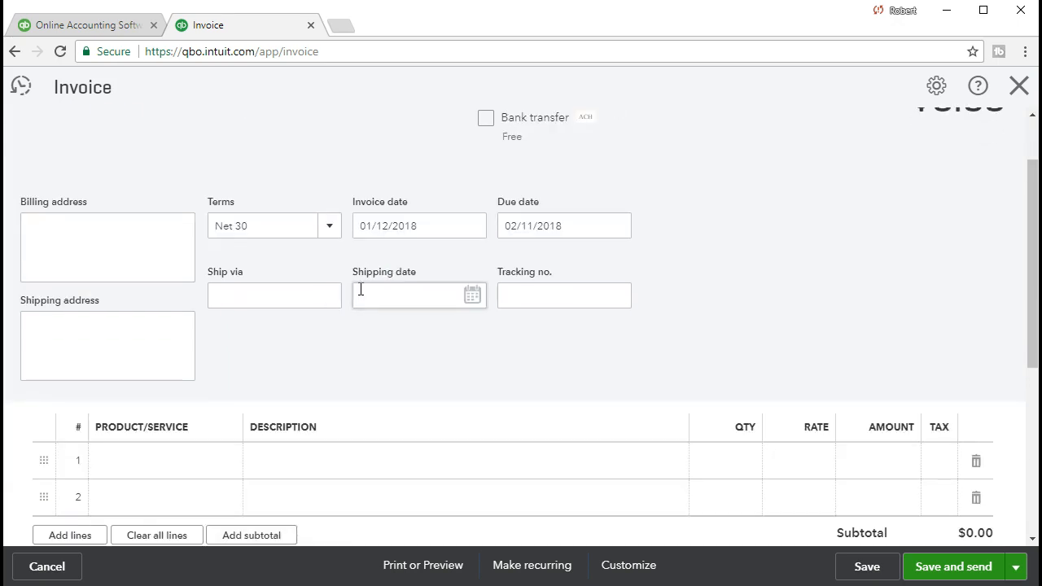
scroll(788, 457, down, 2)
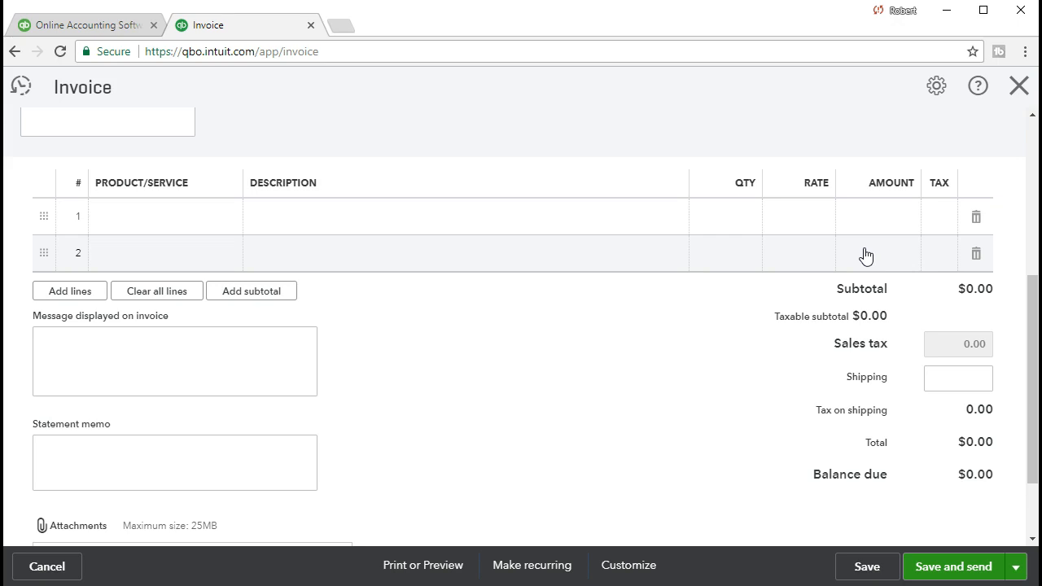
- Close the blank invoice unsaved and reopen the Create menu on the dashboard
click(902, 353)
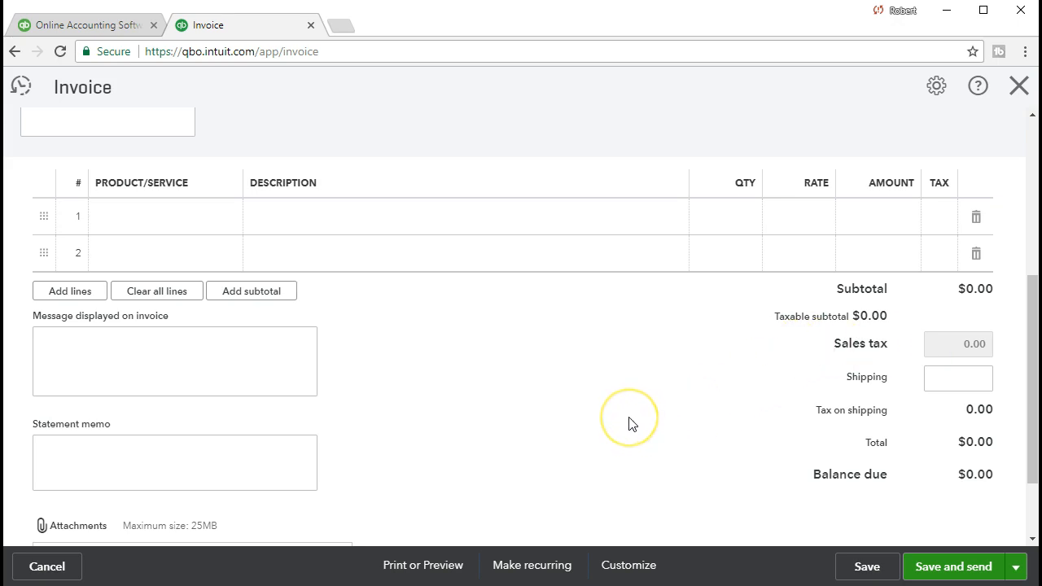
scroll(630, 423, up, 4)
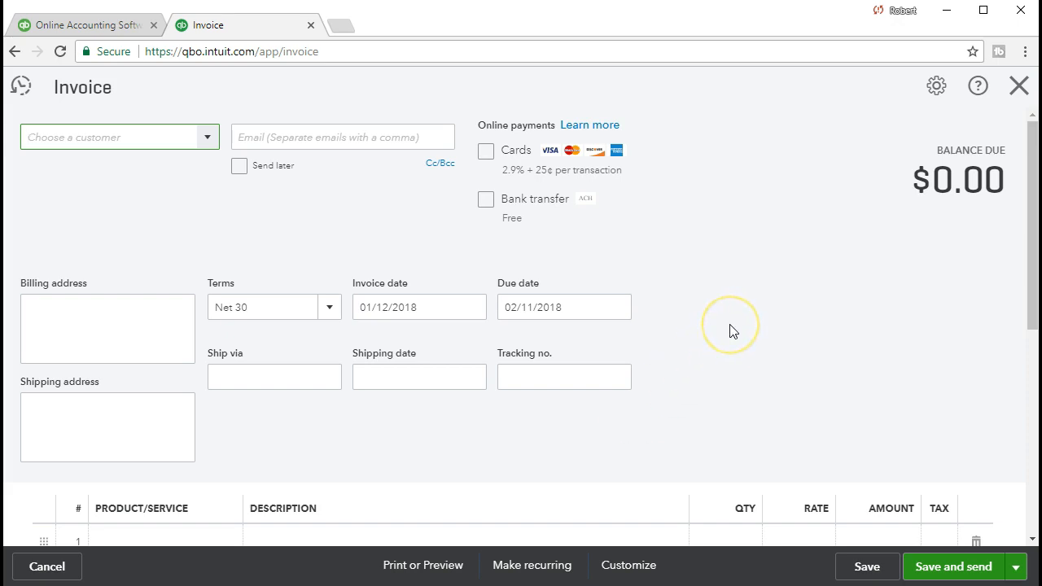
click(1019, 88)
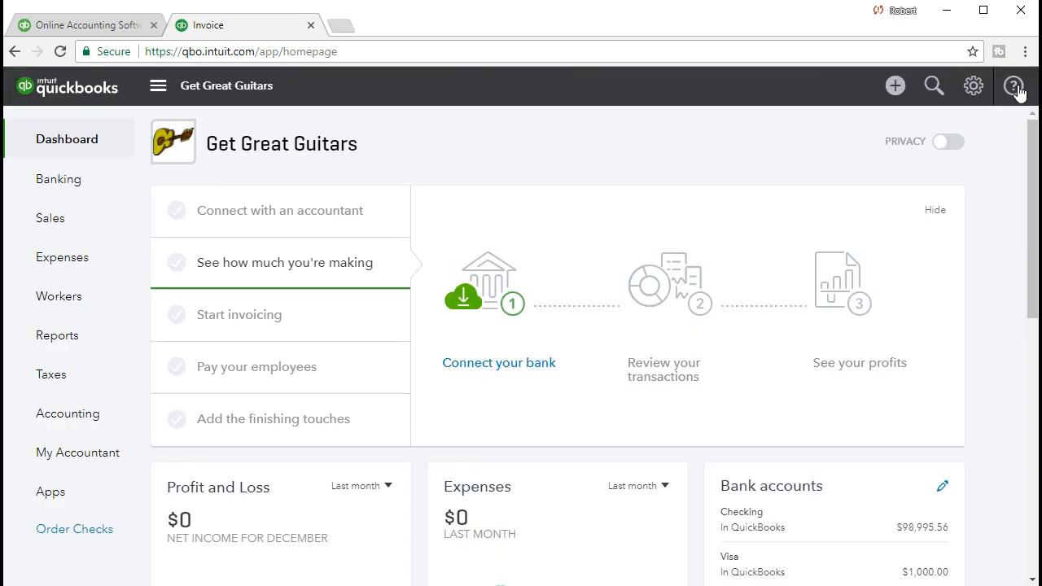
click(895, 86)
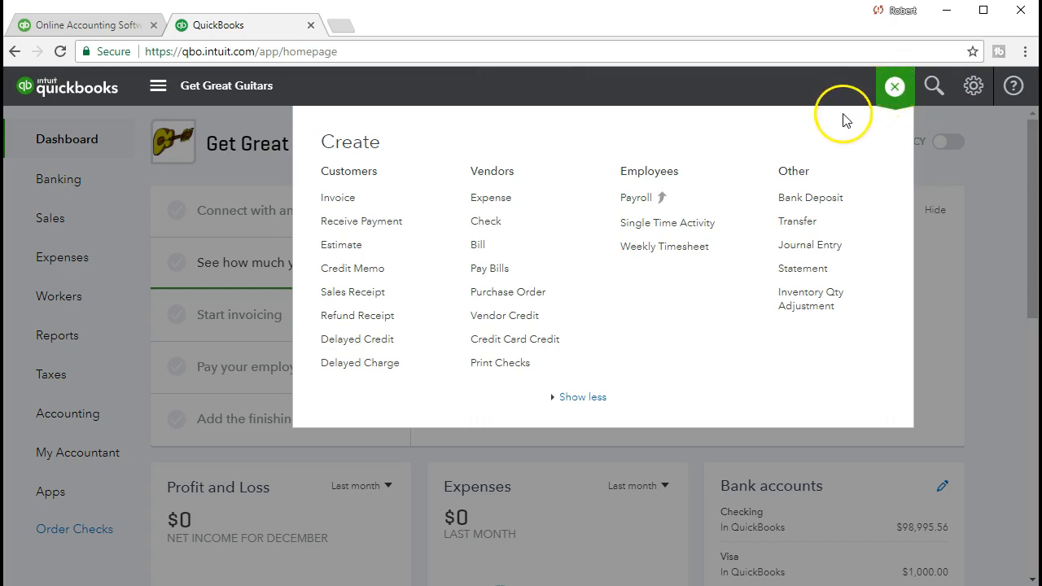
click(383, 228)
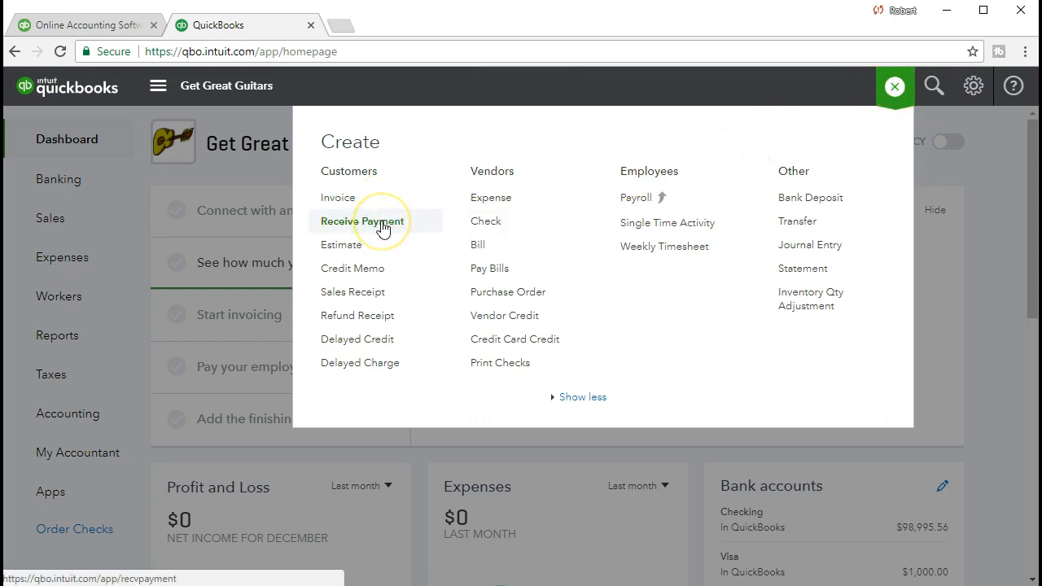
click(386, 210)
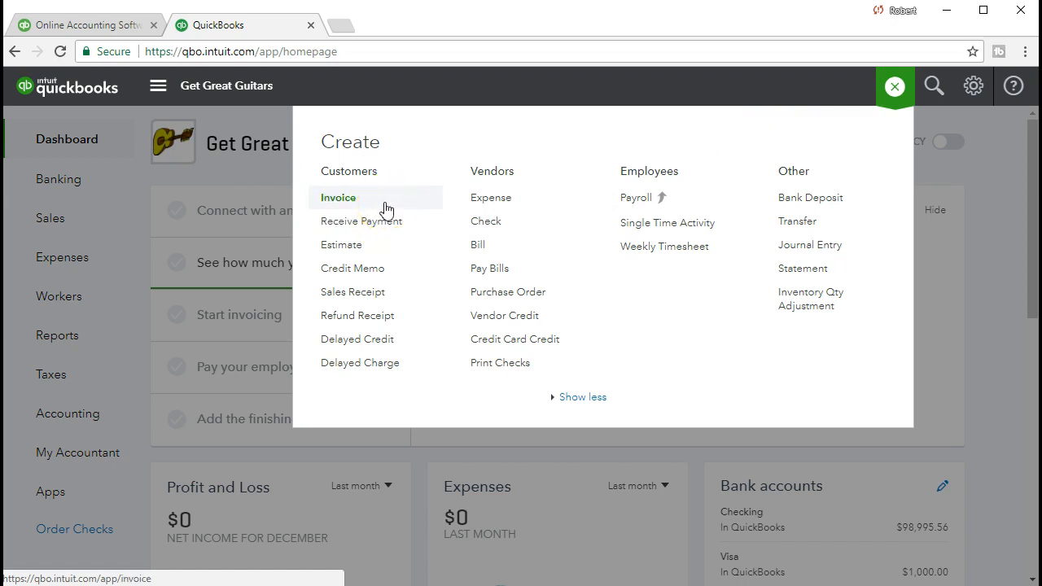
click(406, 224)
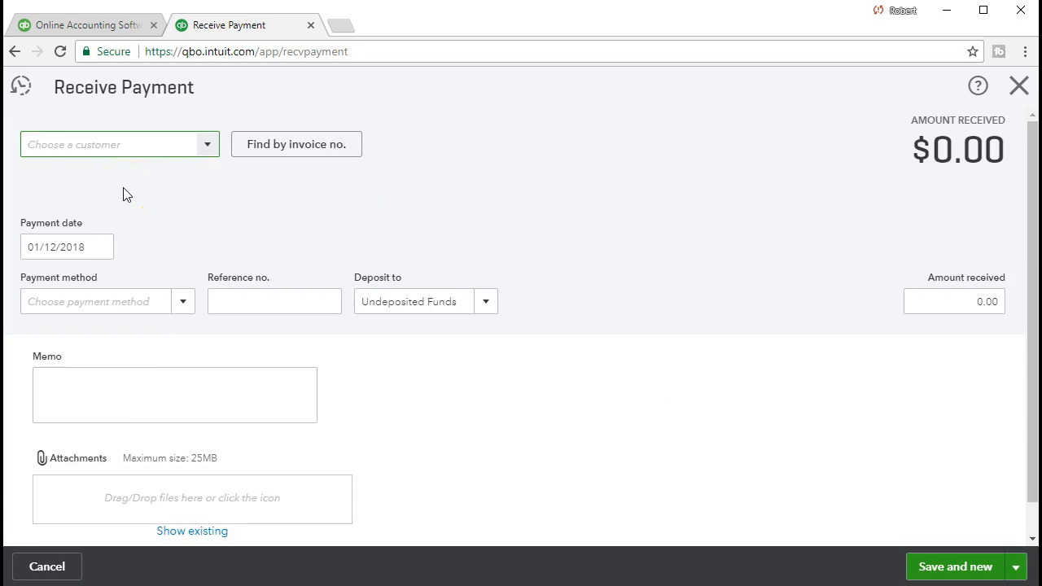
- Choose the paying customer on Receive Payment, showing one 950.00 invoice due 03/30/2021
scroll(149, 196, down, 1)
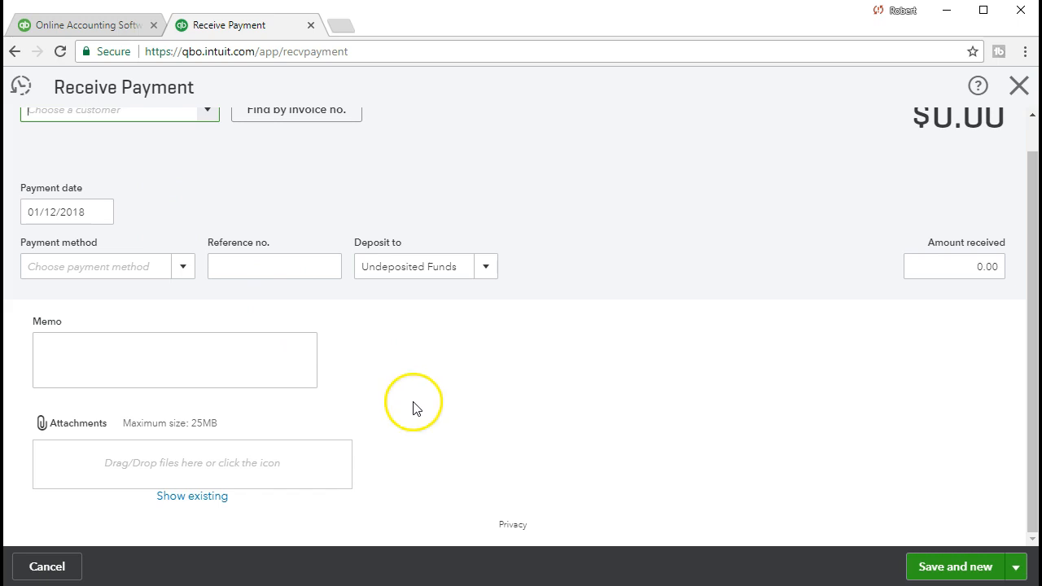
scroll(414, 407, up, 1)
click(205, 145)
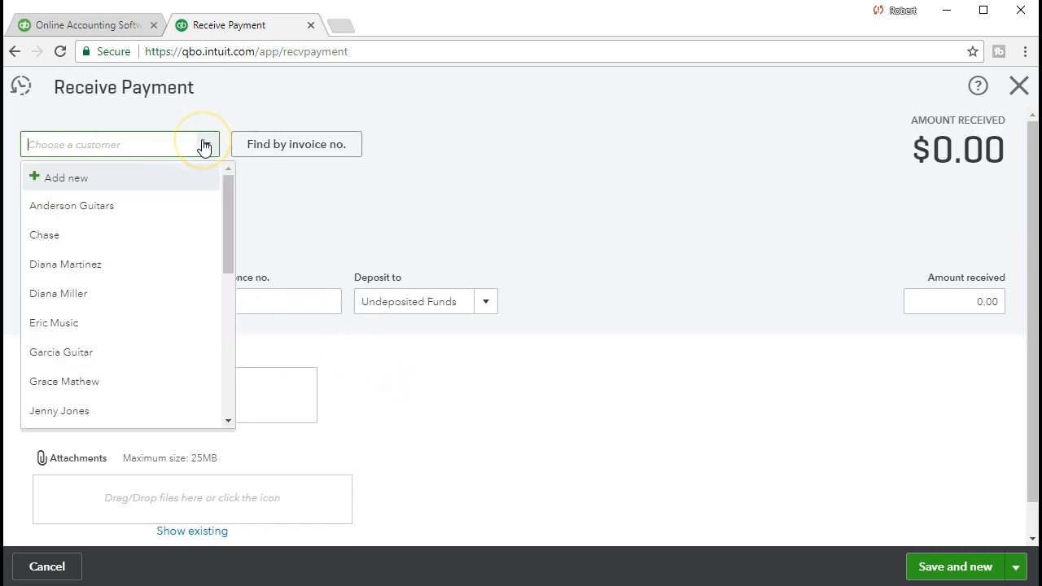
click(65, 293)
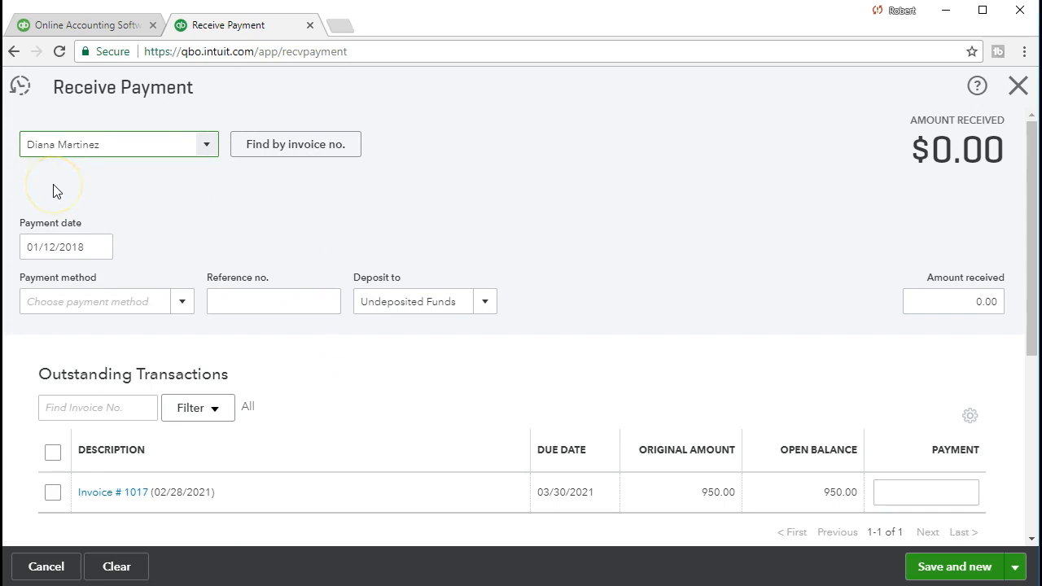
click(237, 194)
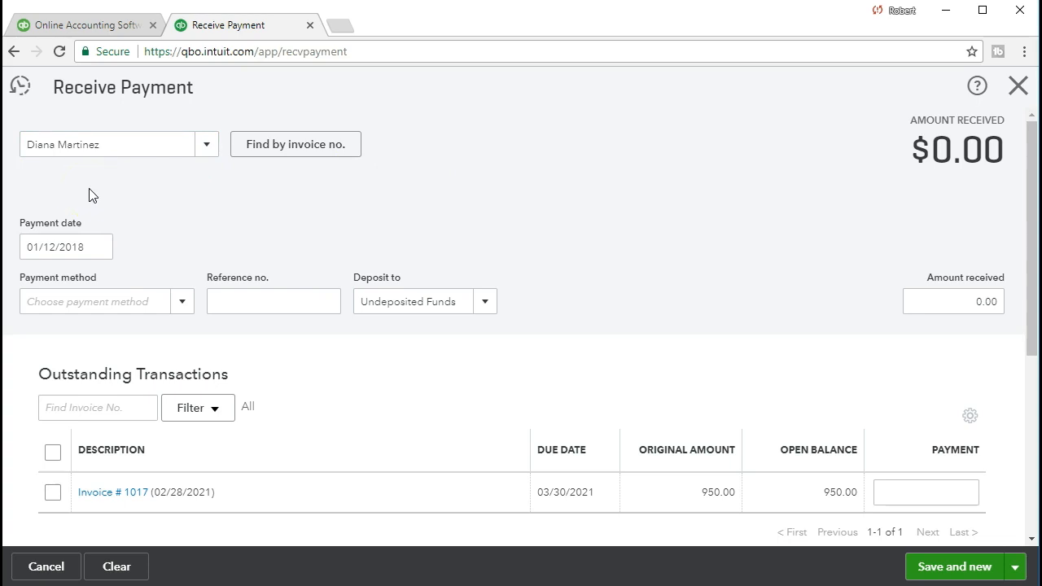
scroll(301, 425, down, 1)
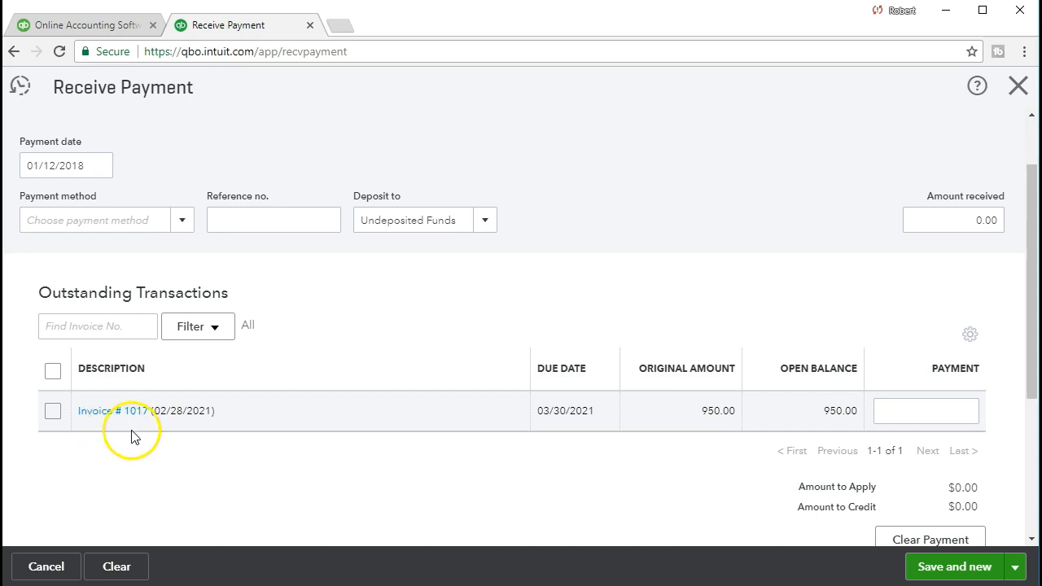
- Tick Invoice # 1017 so 950.00 is applied and amount received becomes $950.00
click(54, 415)
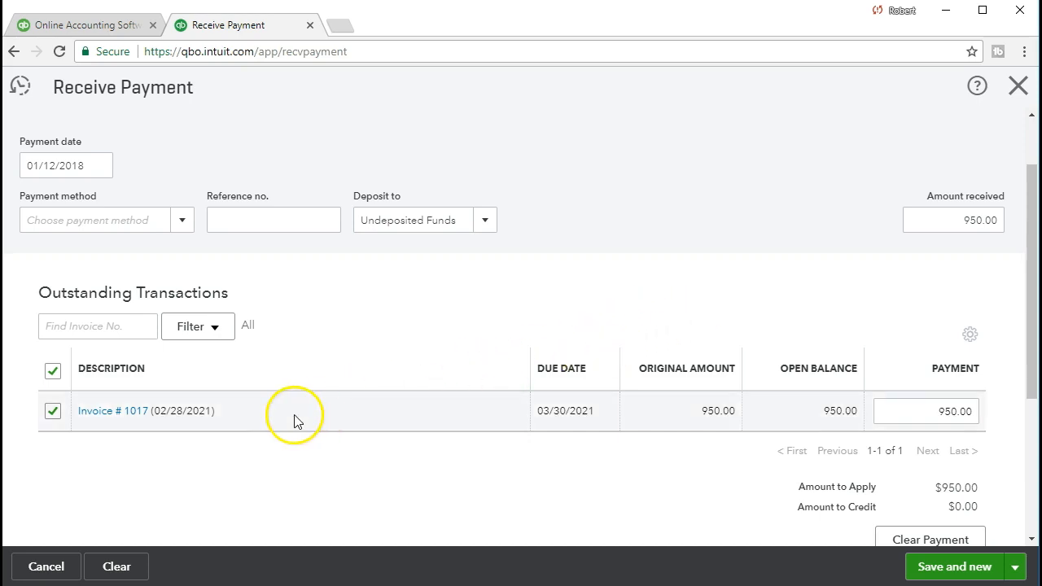
scroll(275, 419, up, 1)
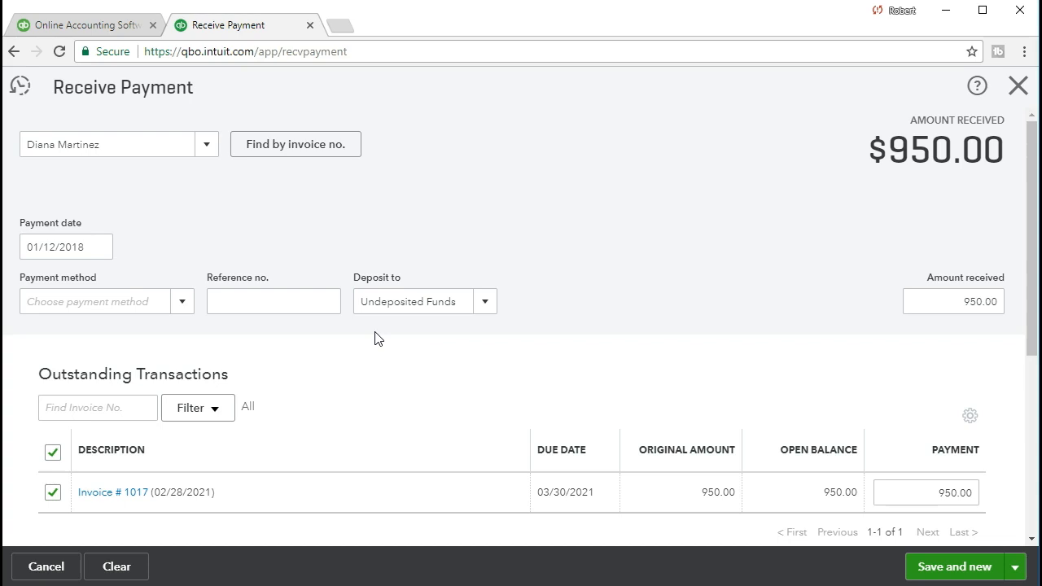
click(396, 338)
click(1017, 86)
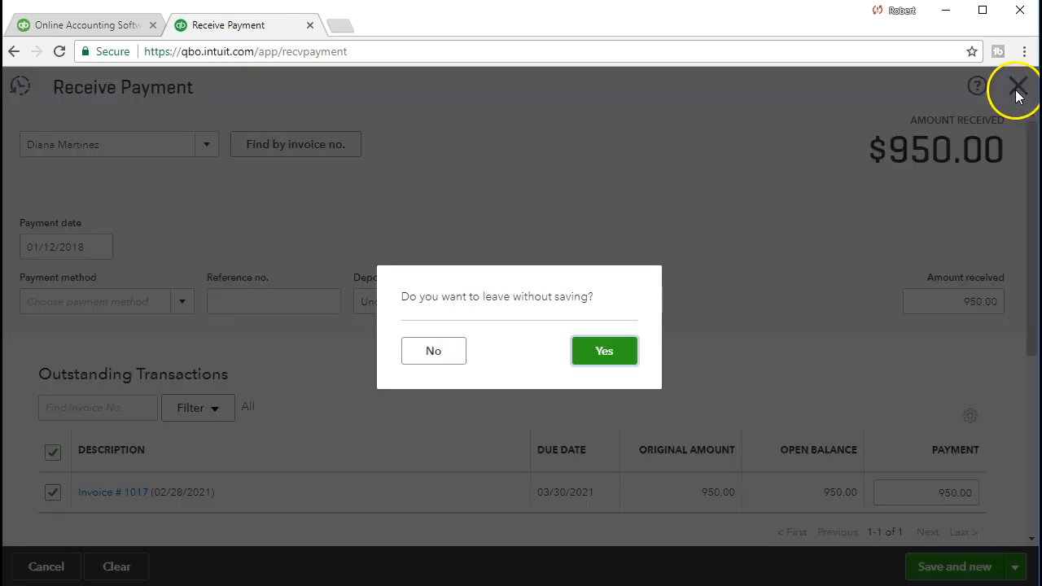
- Discard the unsaved payment and start a new Bank Deposit to Checking
click(624, 356)
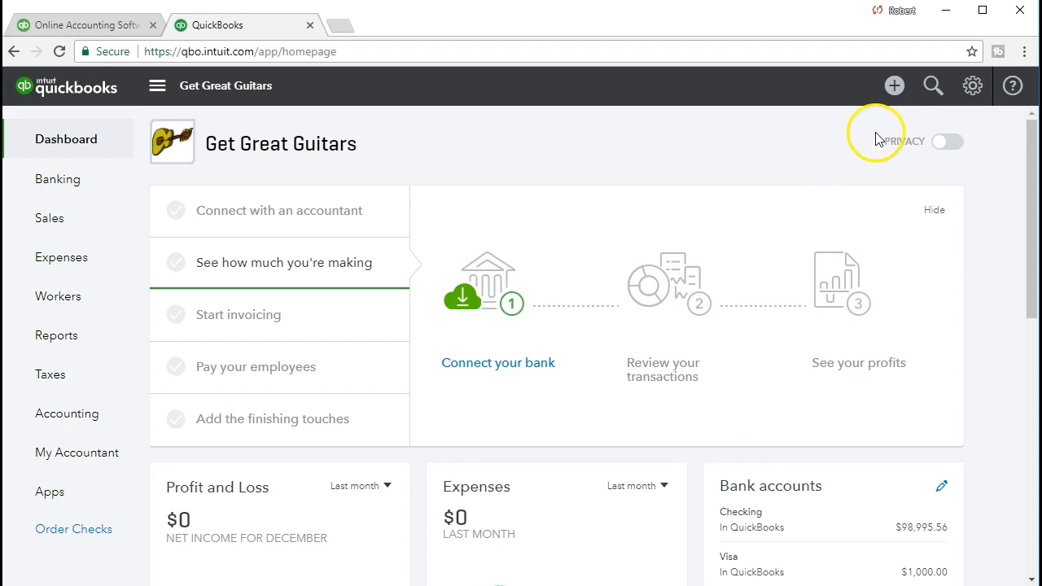
click(894, 88)
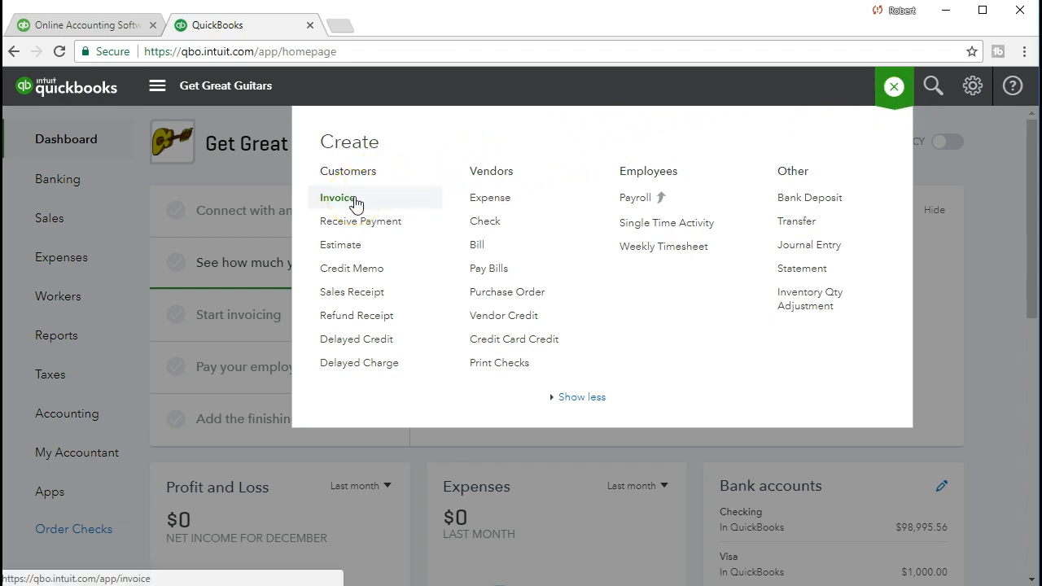
click(359, 221)
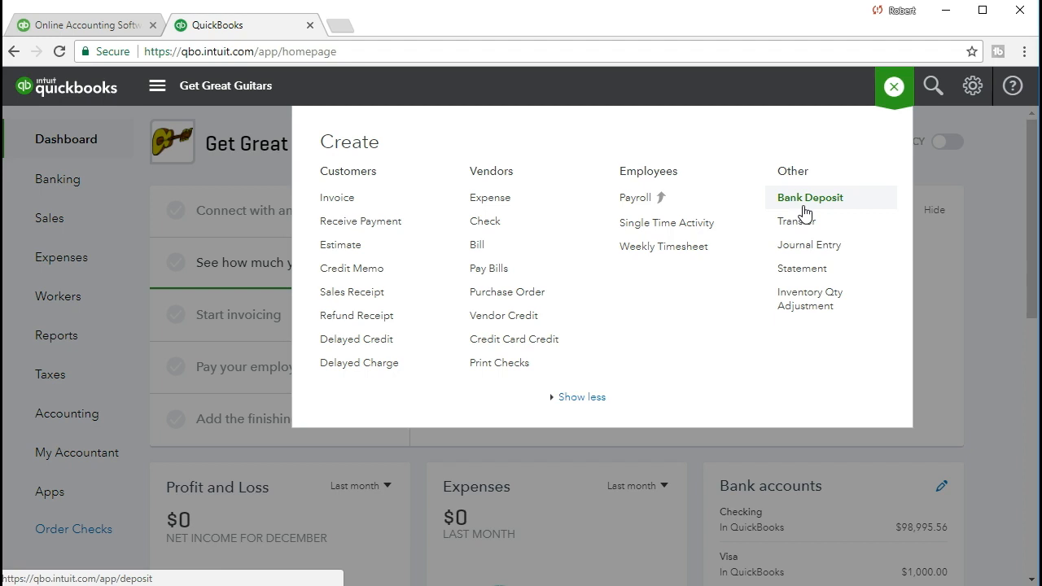
click(805, 208)
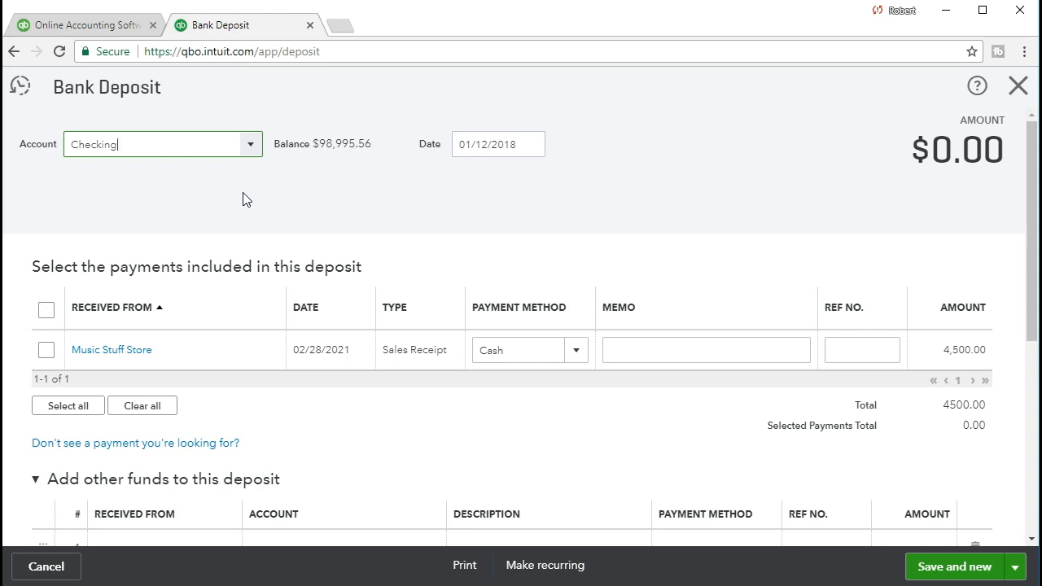
- Close the Bank Deposit form unsaved and reopen the Create menu on the dashboard
click(1017, 87)
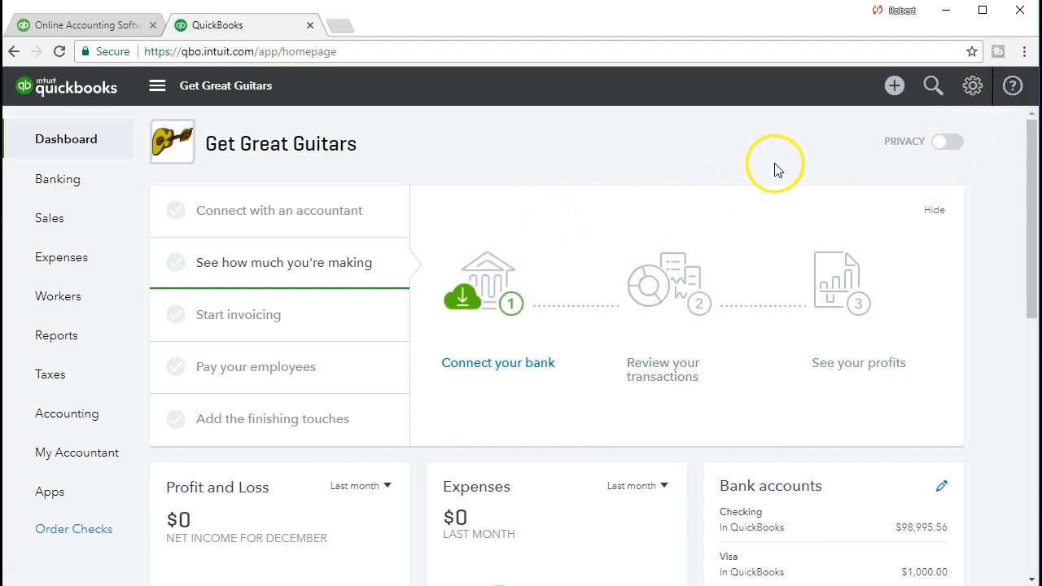
click(895, 88)
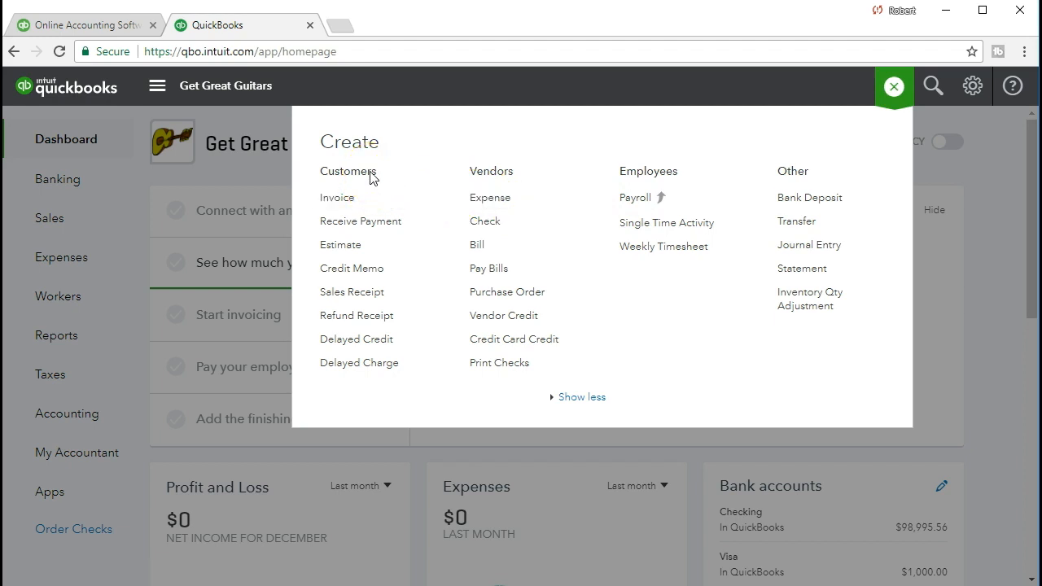
- Reopen the Create (+) menu over the Get Great Guitars dashboard
click(375, 224)
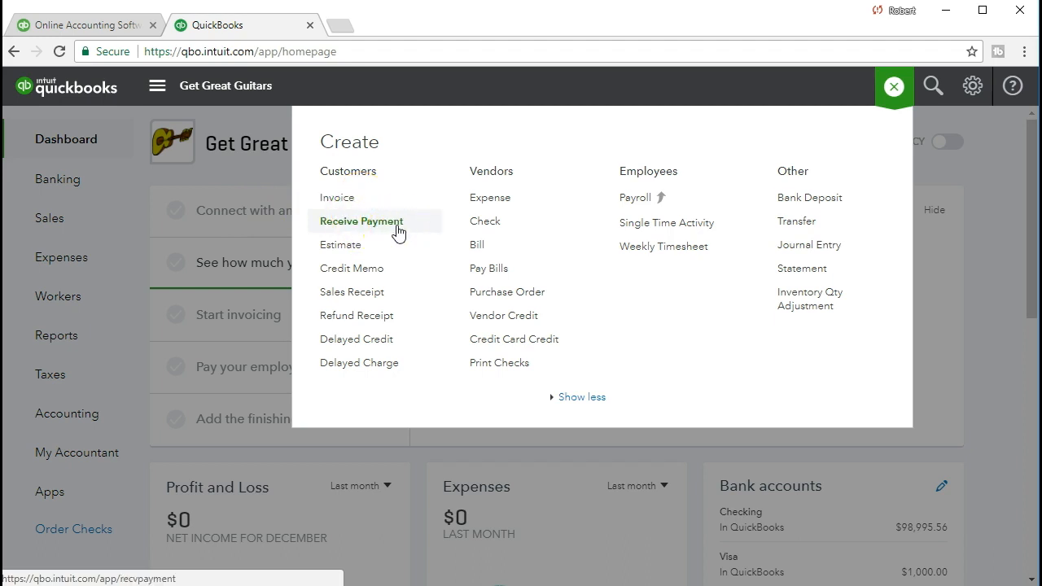
- Start a new Sales Receipt depositing to Undeposited Funds and review its empty lines and $0.00 total
click(395, 299)
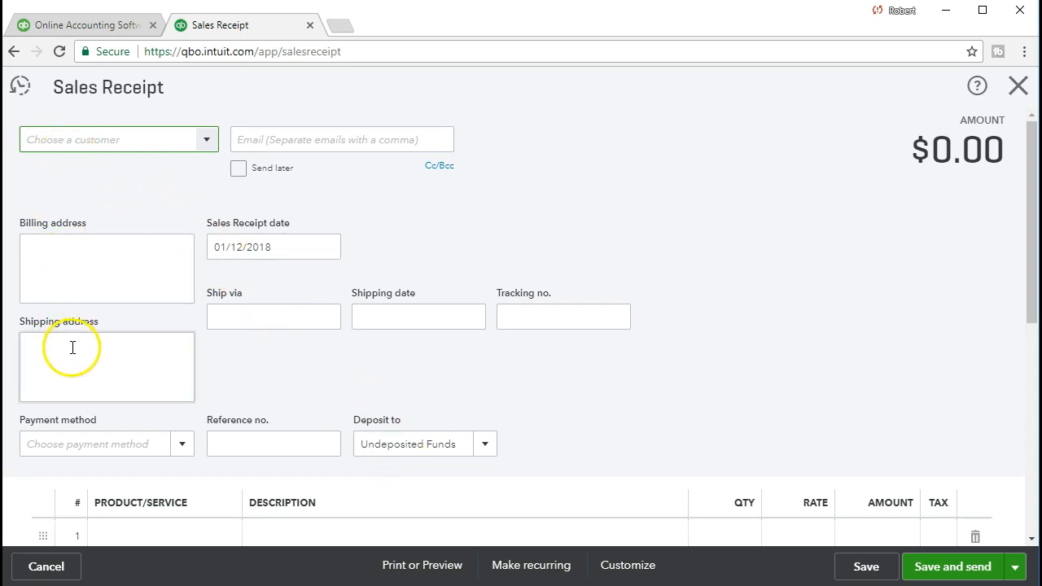
scroll(73, 348, down, 1)
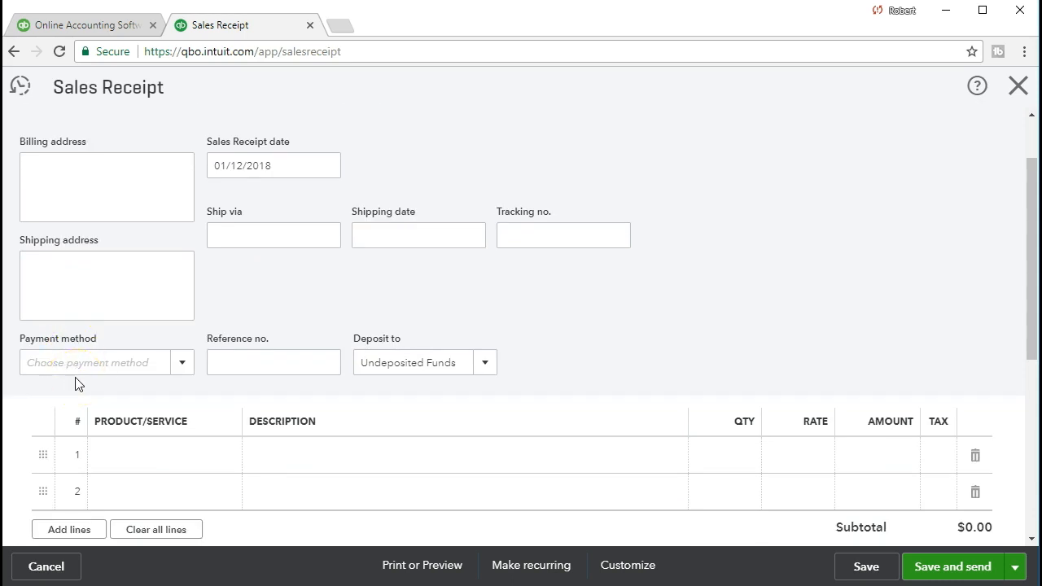
scroll(78, 384, down, 2)
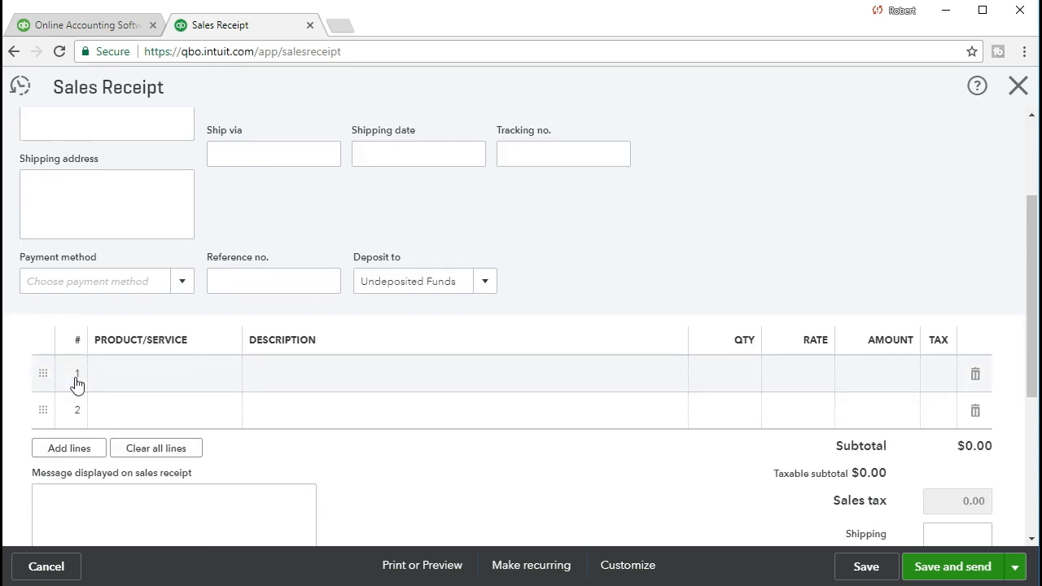
click(120, 302)
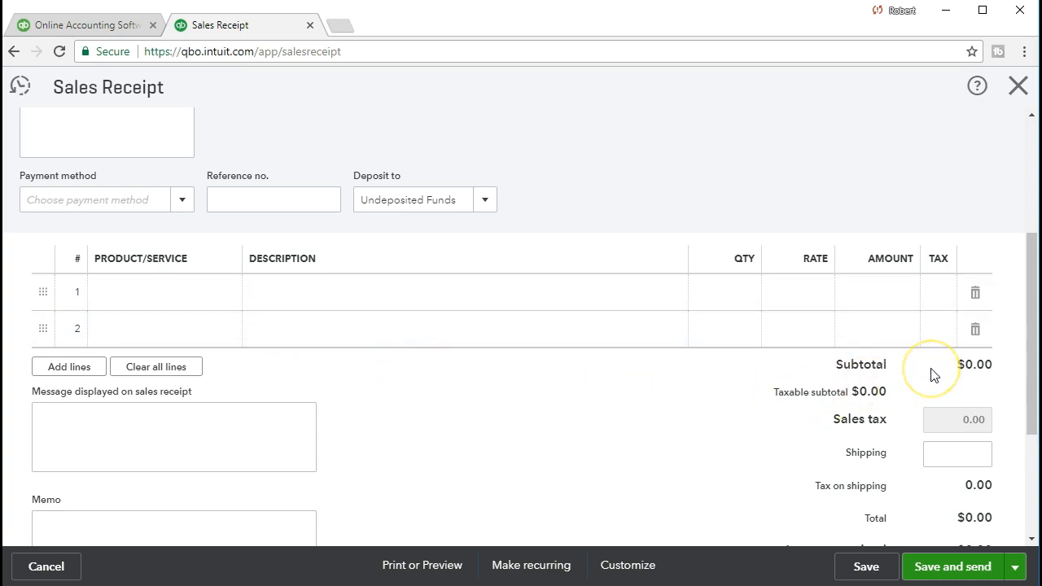
click(912, 421)
click(912, 494)
- Look over the blank Sales Receipt's fields, then close it to return to the Get Great Guitars dashboard
scroll(697, 400, up, 2)
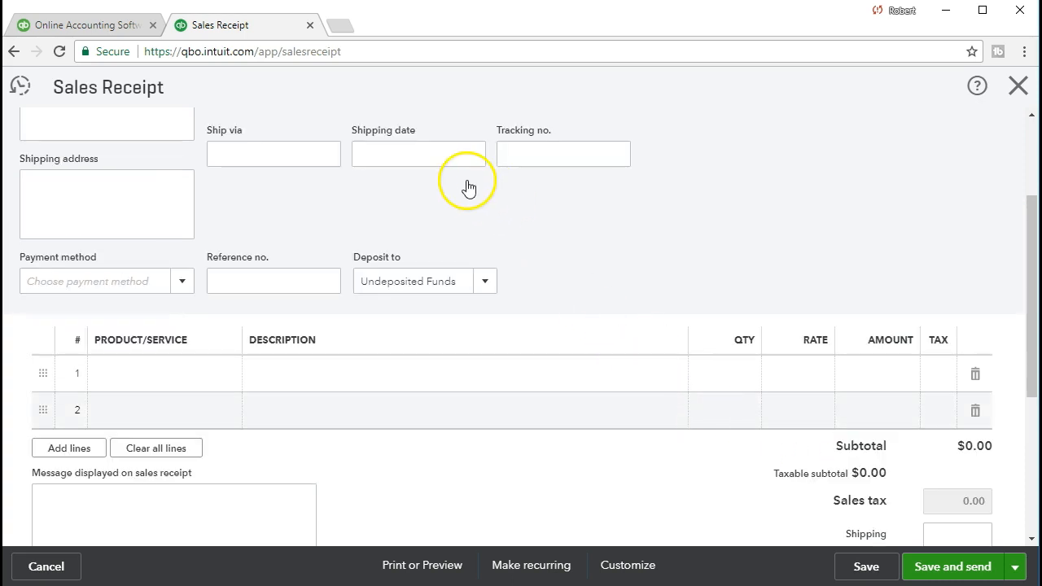
scroll(468, 186, up, 2)
scroll(468, 187, up, 1)
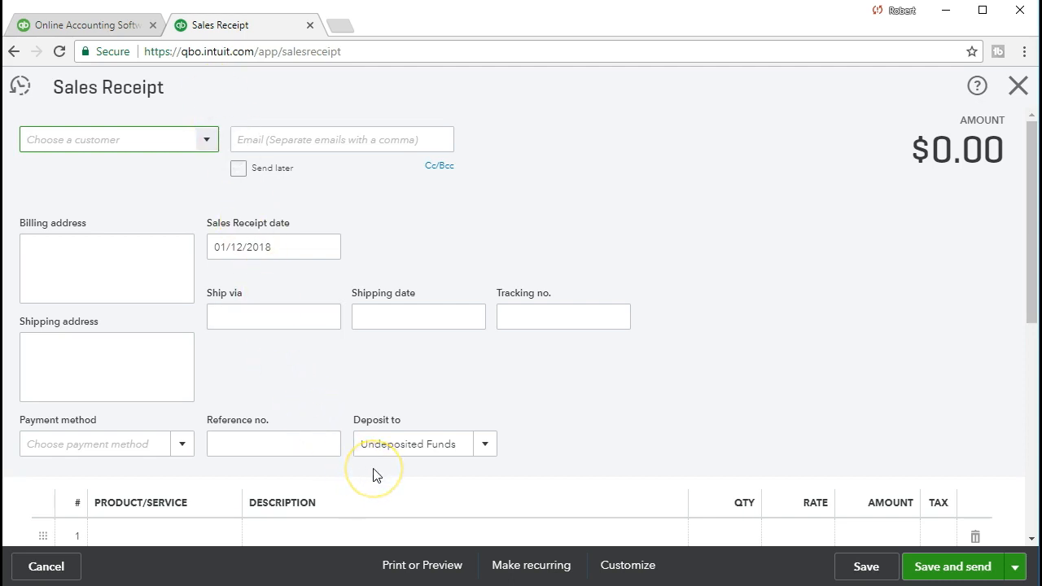
scroll(373, 472, down, 4)
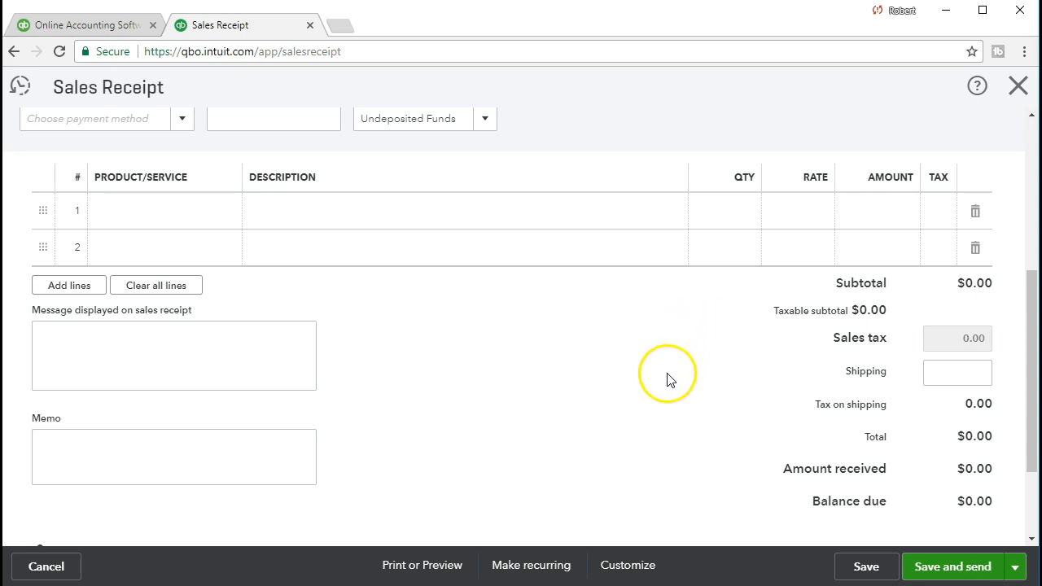
scroll(668, 379, up, 1)
scroll(668, 379, up, 3)
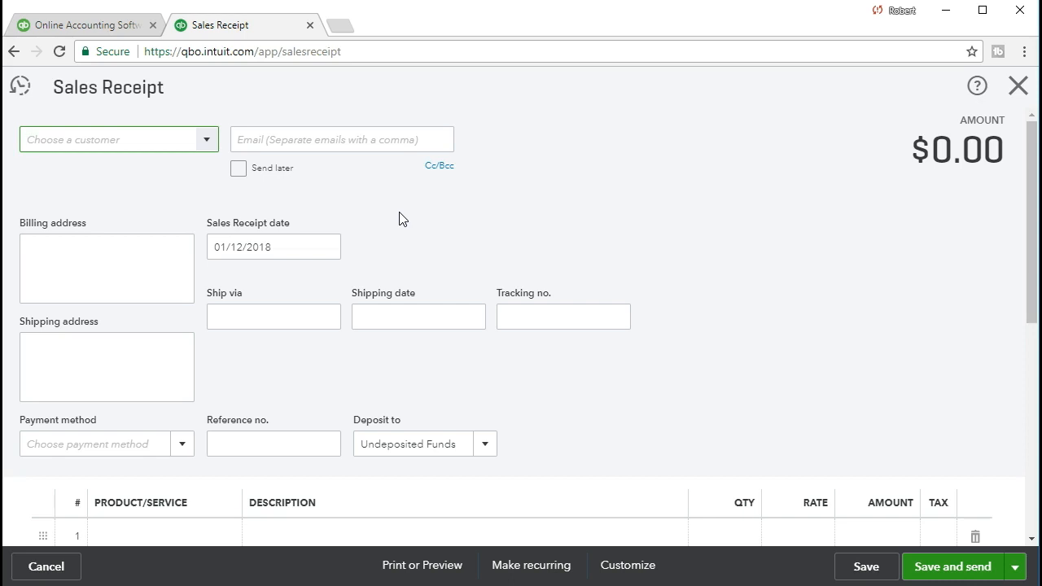
click(181, 91)
click(1014, 98)
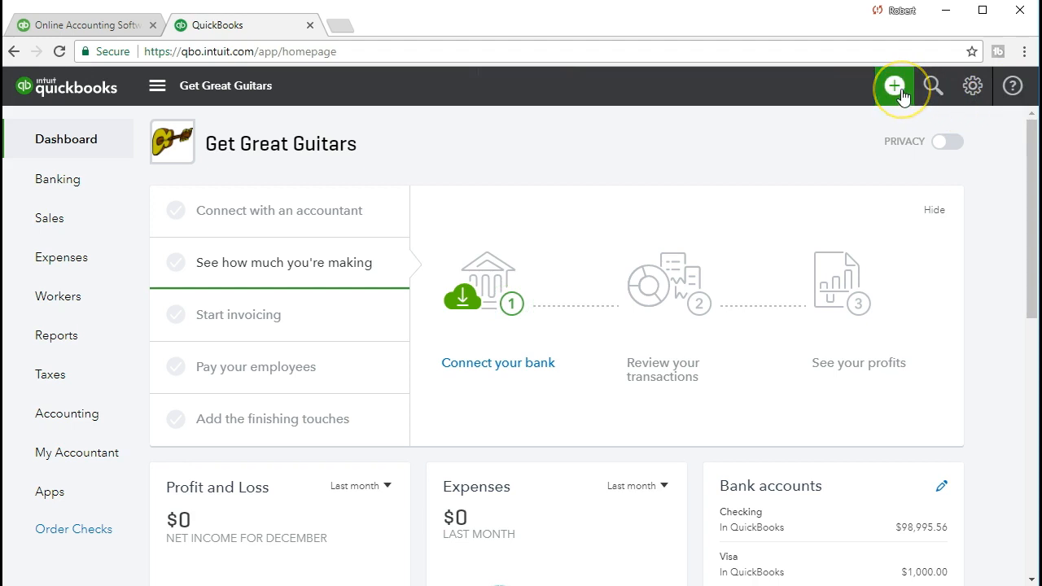
click(898, 90)
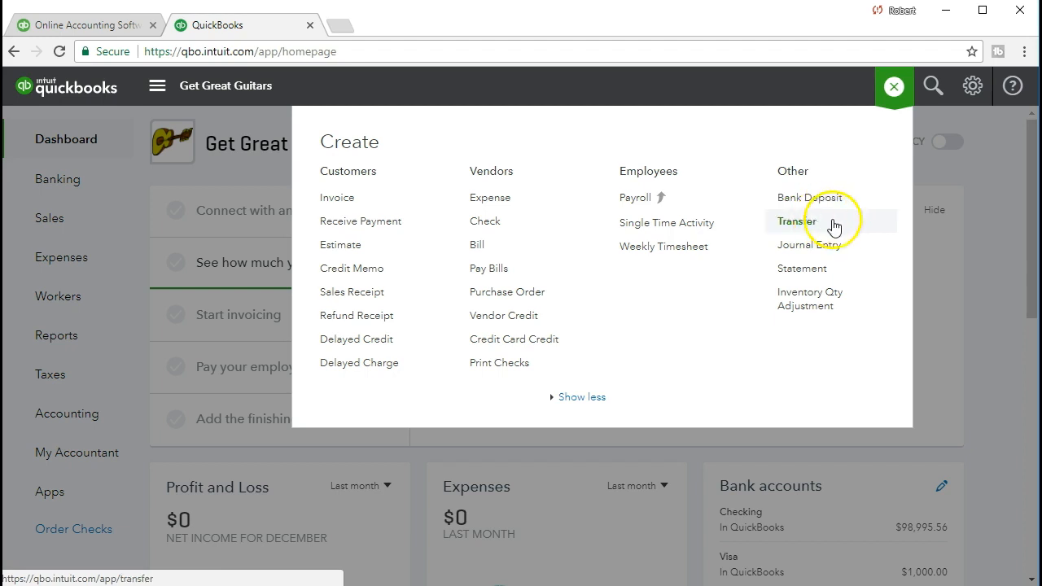
click(980, 277)
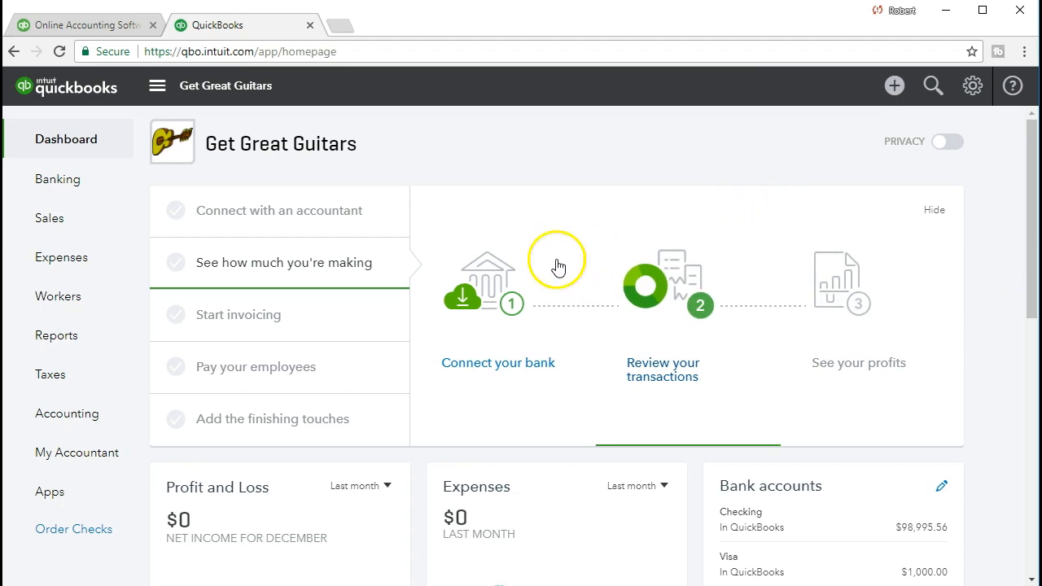
click(96, 224)
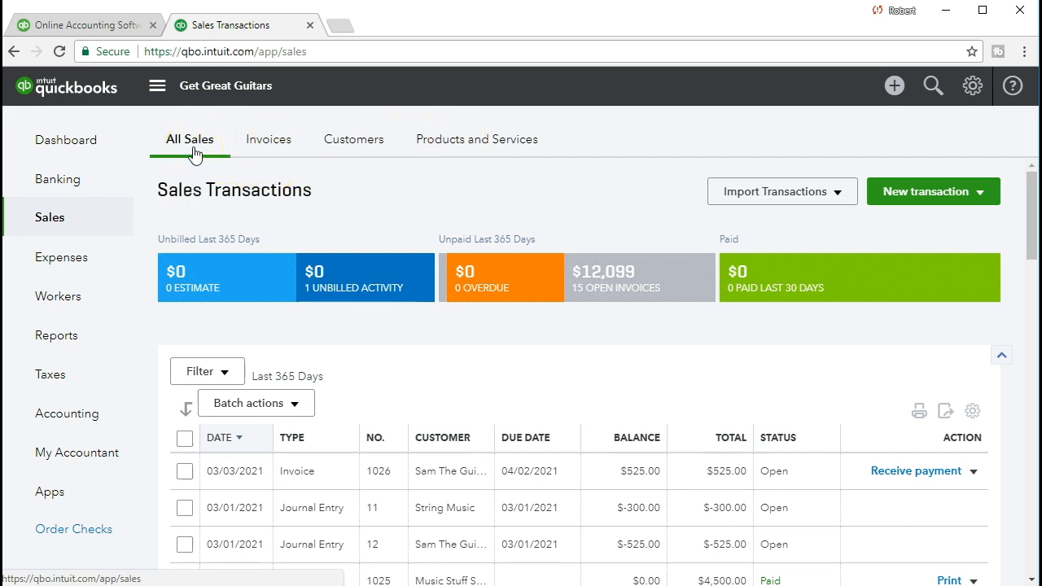
- Browse down the All Sales transactions table covering the last 365 days
scroll(467, 314, down, 1)
scroll(468, 314, down, 1)
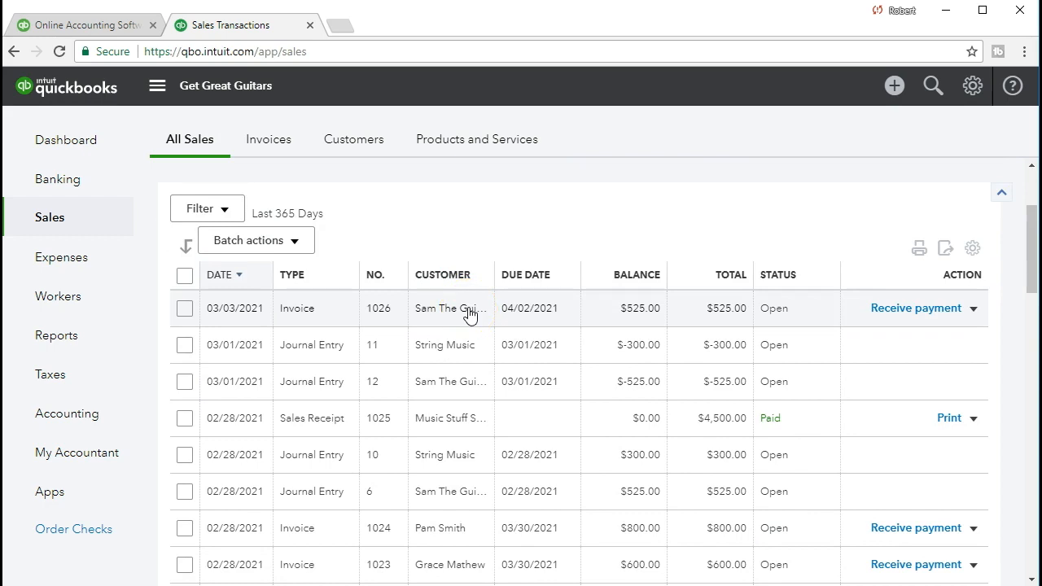
scroll(468, 314, down, 1)
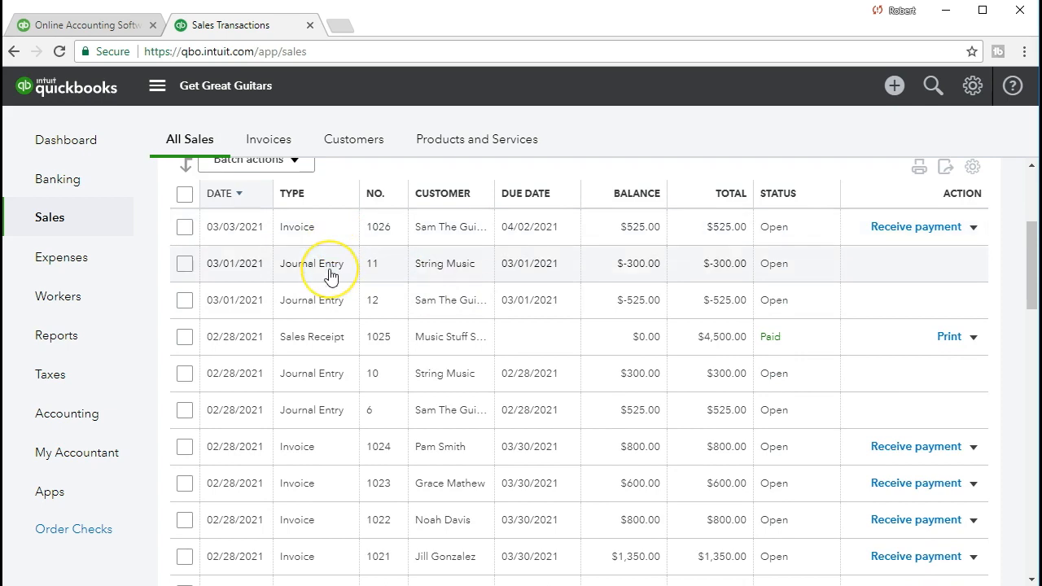
scroll(330, 275, down, 1)
scroll(337, 326, down, 4)
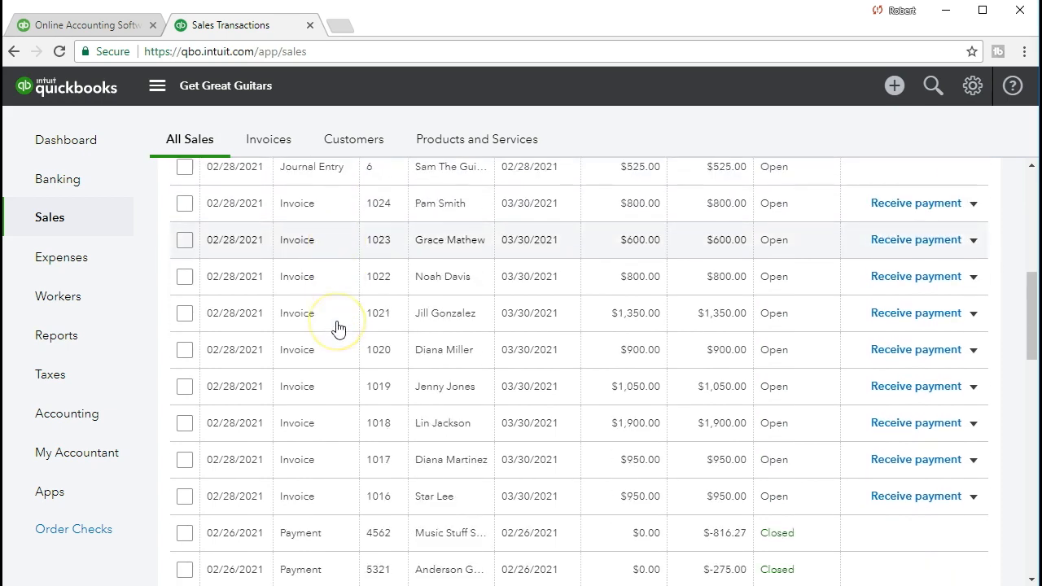
click(325, 387)
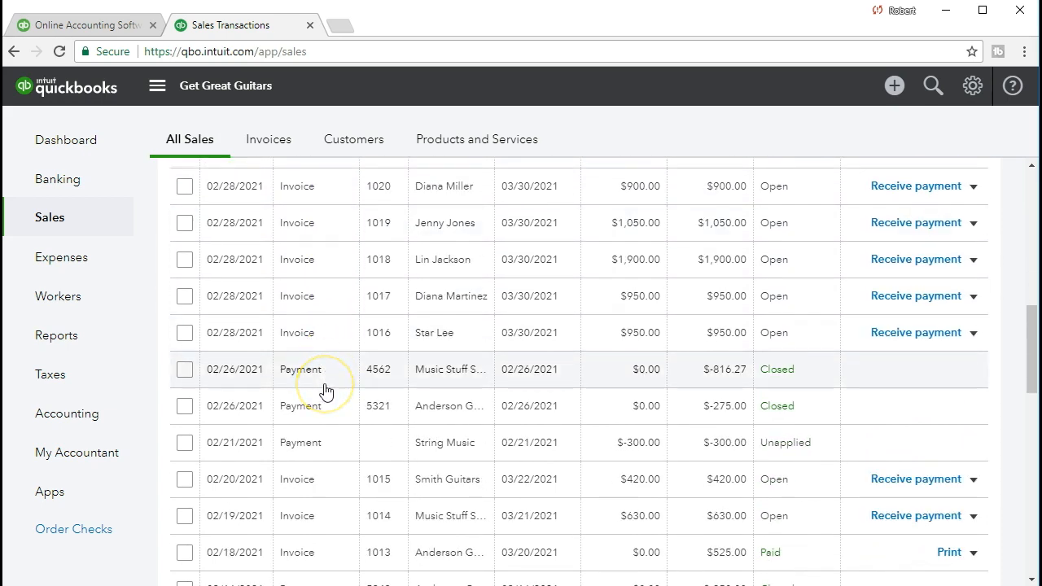
scroll(325, 389, down, 3)
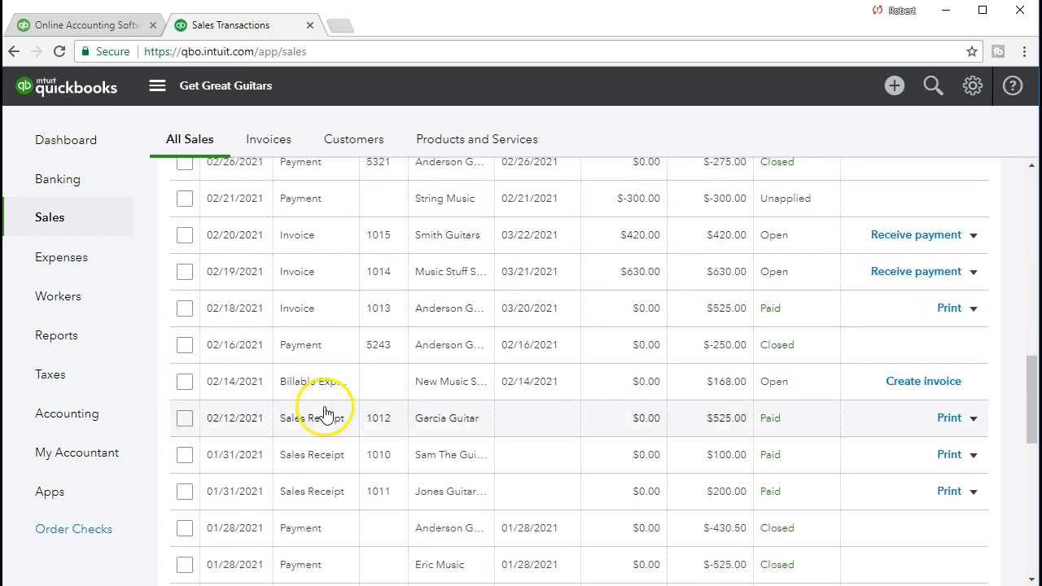
scroll(325, 414, down, 1)
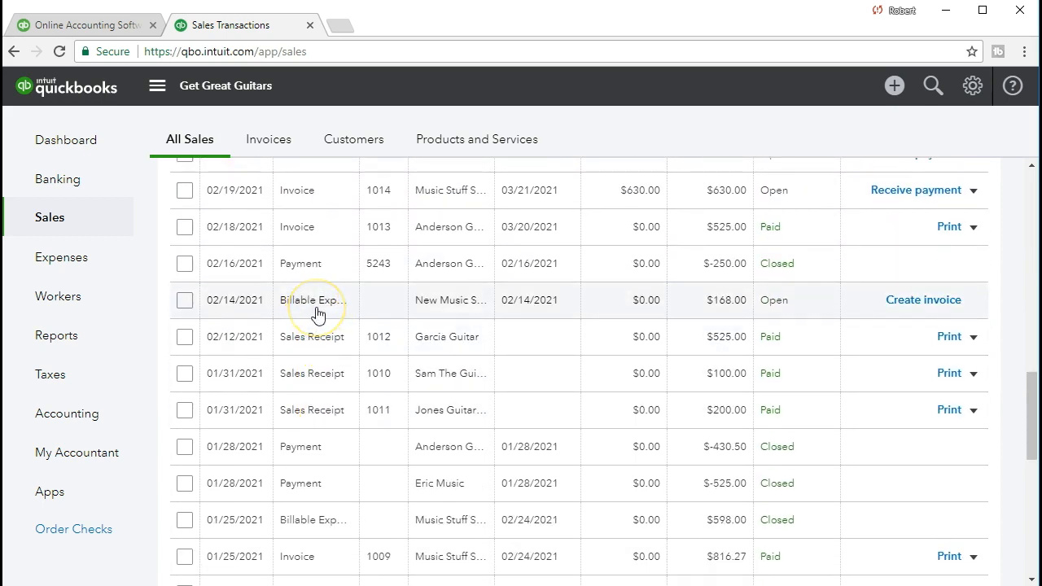
- Finish reviewing the sales table, return to the top and switch to the Invoices list
click(324, 352)
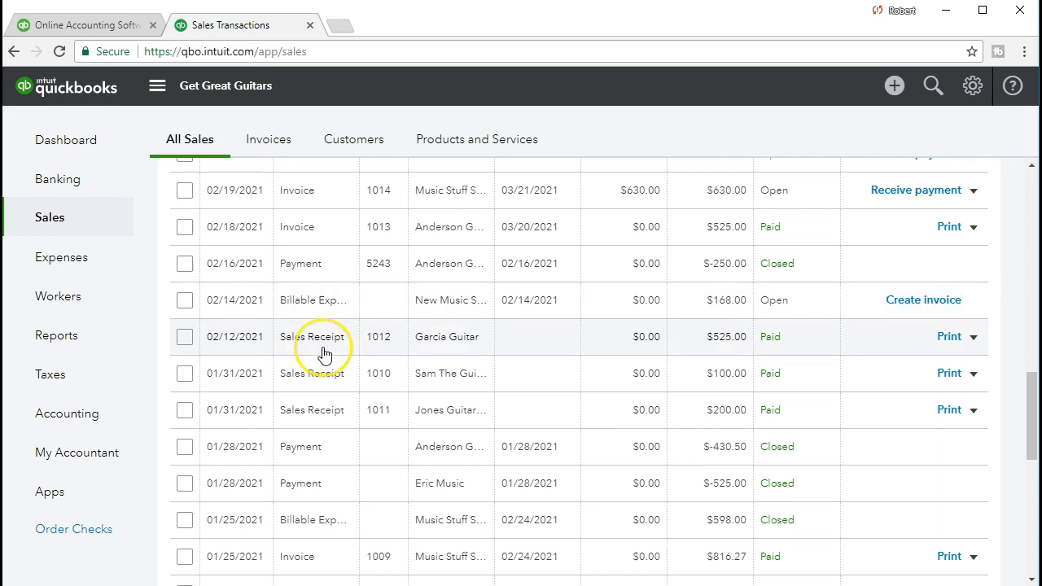
scroll(324, 354, down, 1)
scroll(324, 354, down, 3)
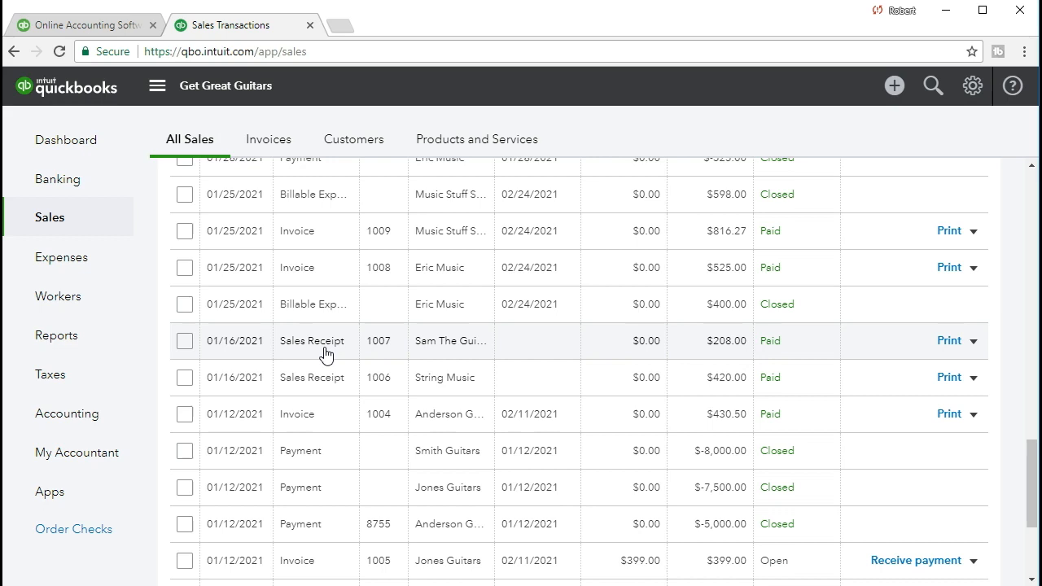
scroll(325, 354, up, 10)
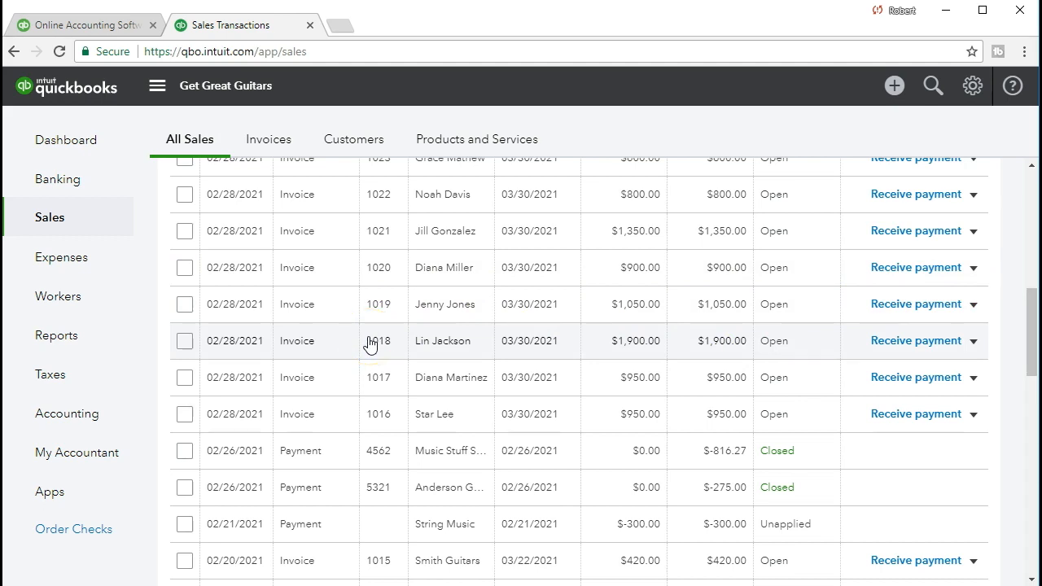
scroll(369, 344, up, 5)
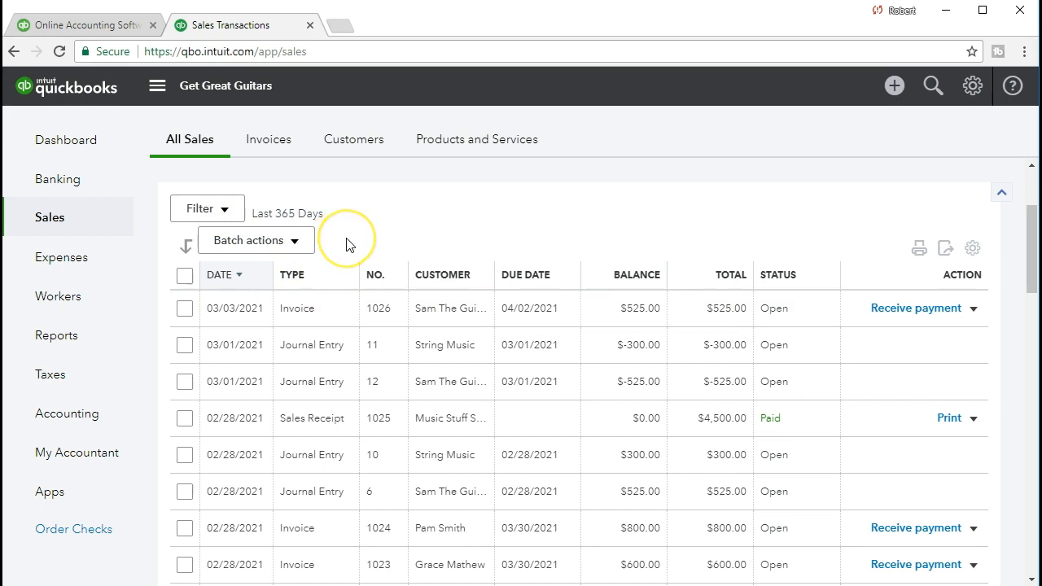
click(270, 151)
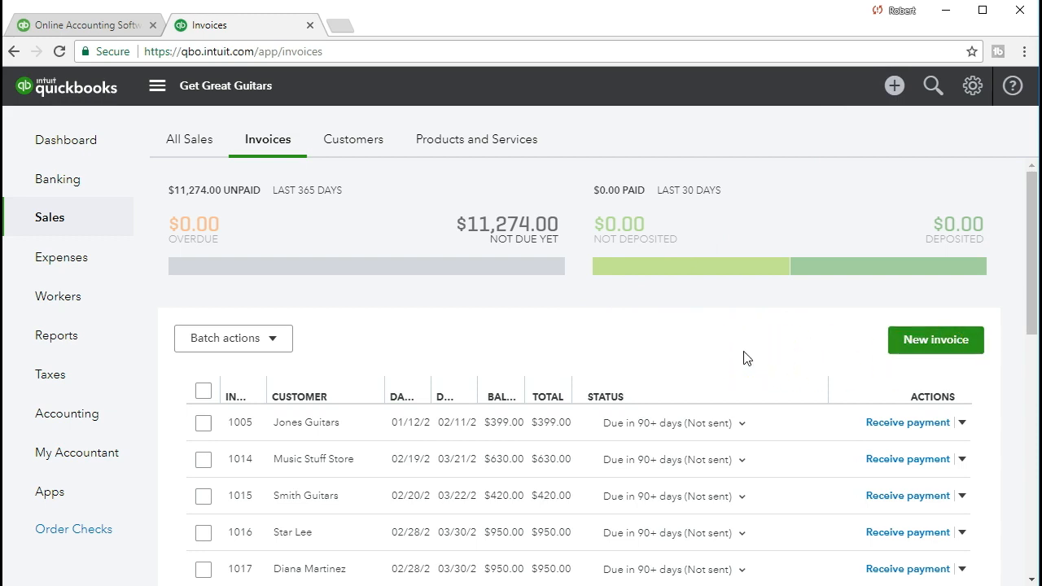
- Scroll the invoice list and view the other actions available for invoice 1005
scroll(747, 358, down, 1)
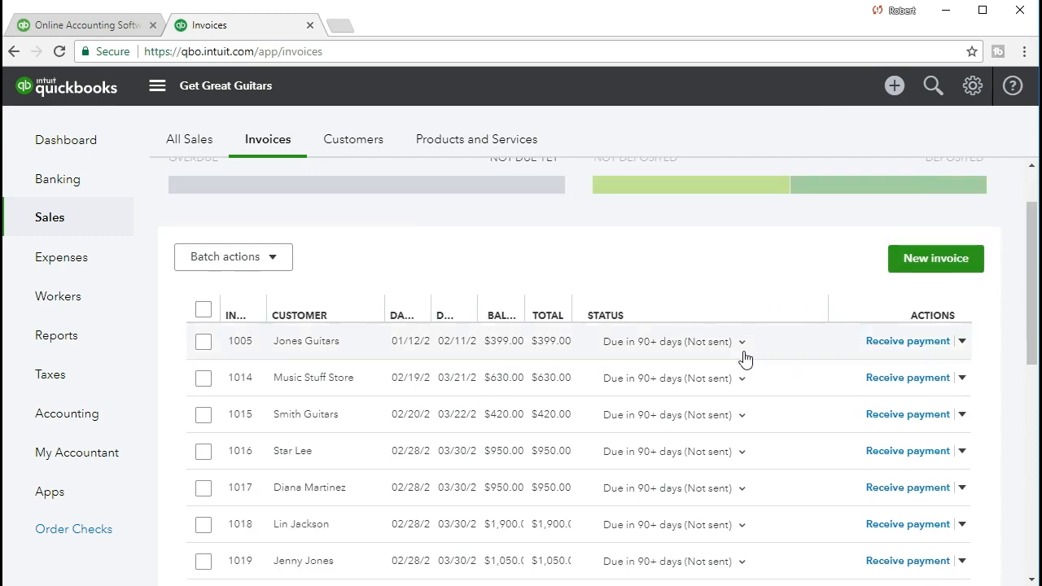
scroll(730, 366, down, 1)
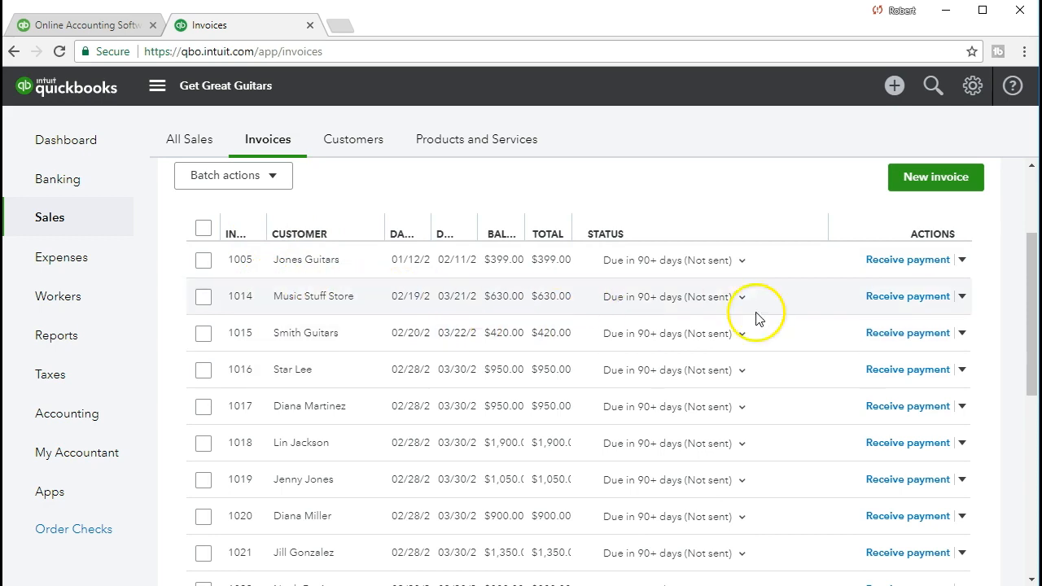
click(963, 261)
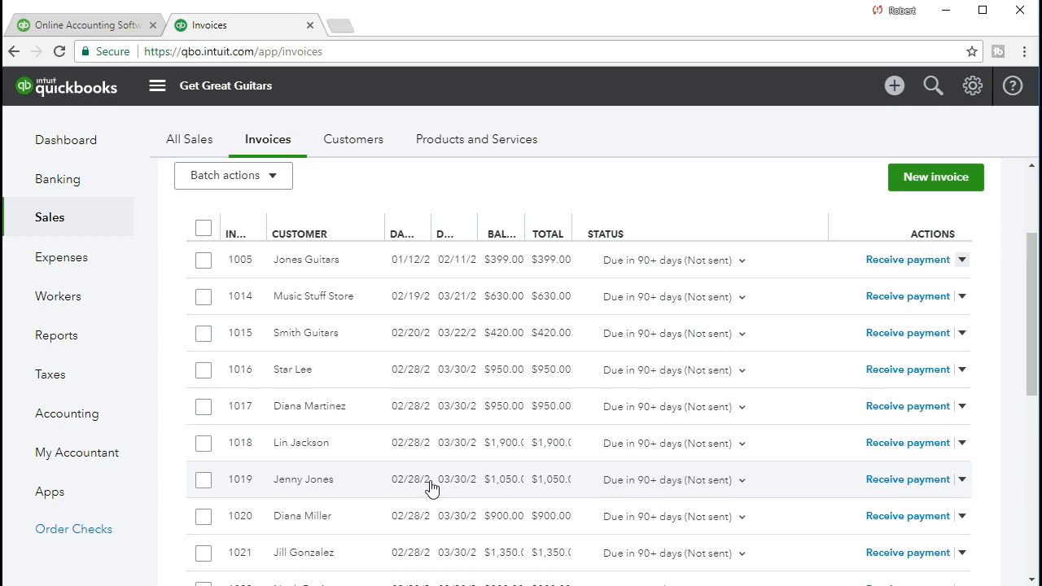
- Return to the top and open the Customers list showing open balances like $950.00 and $900.00
scroll(431, 488, up, 2)
click(423, 333)
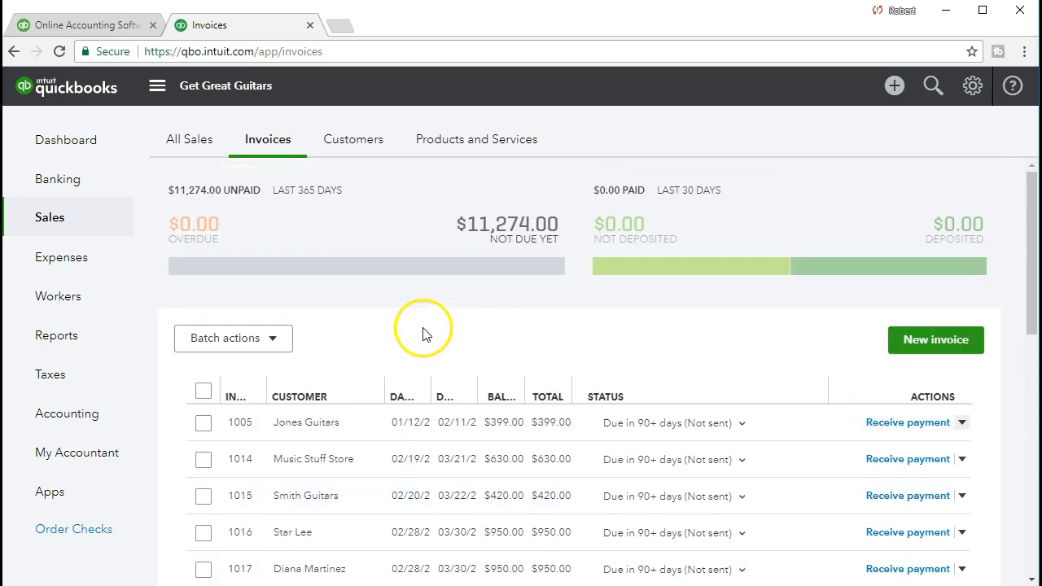
click(342, 144)
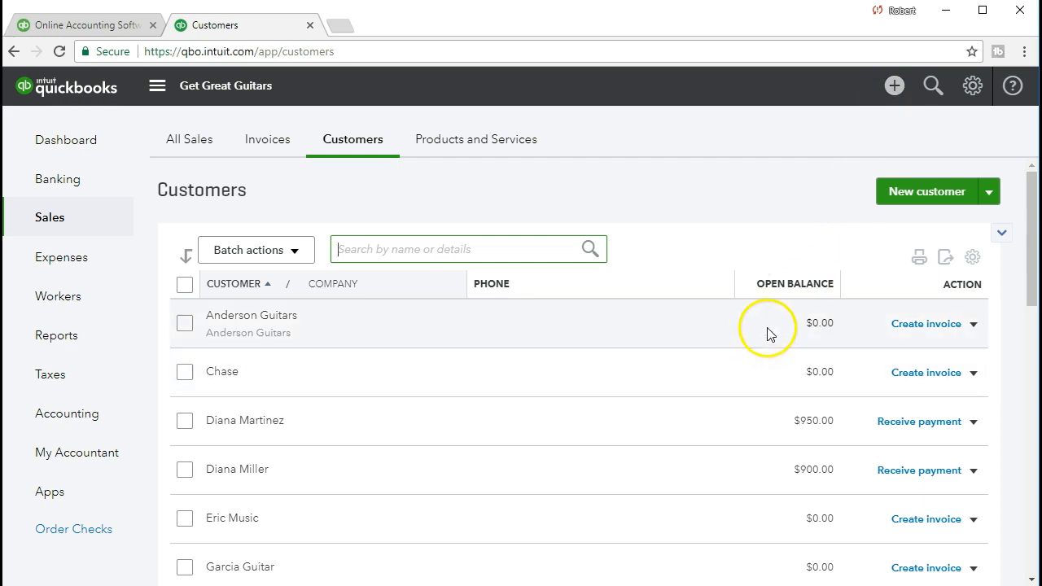
click(988, 192)
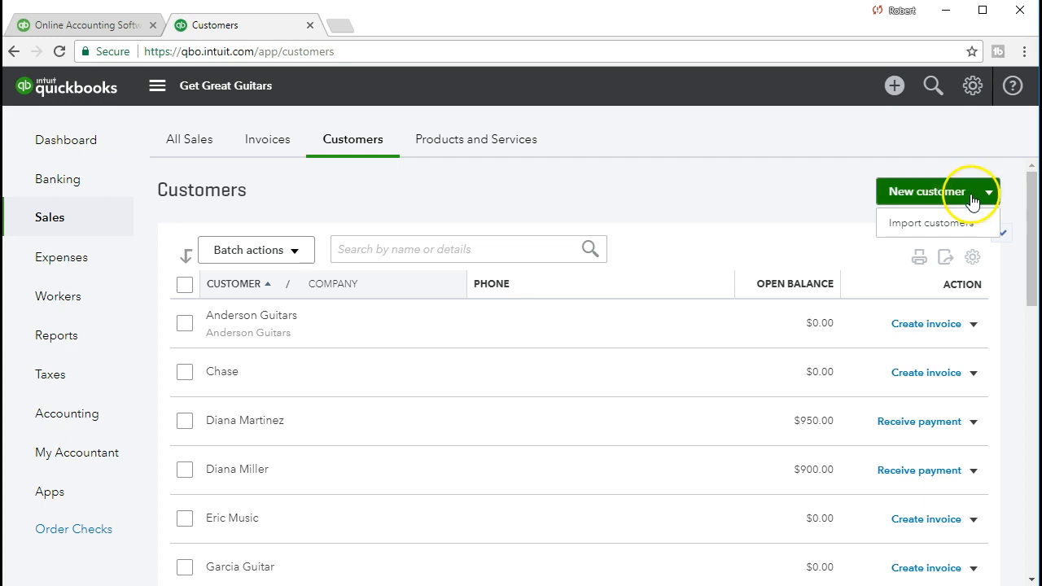
click(750, 212)
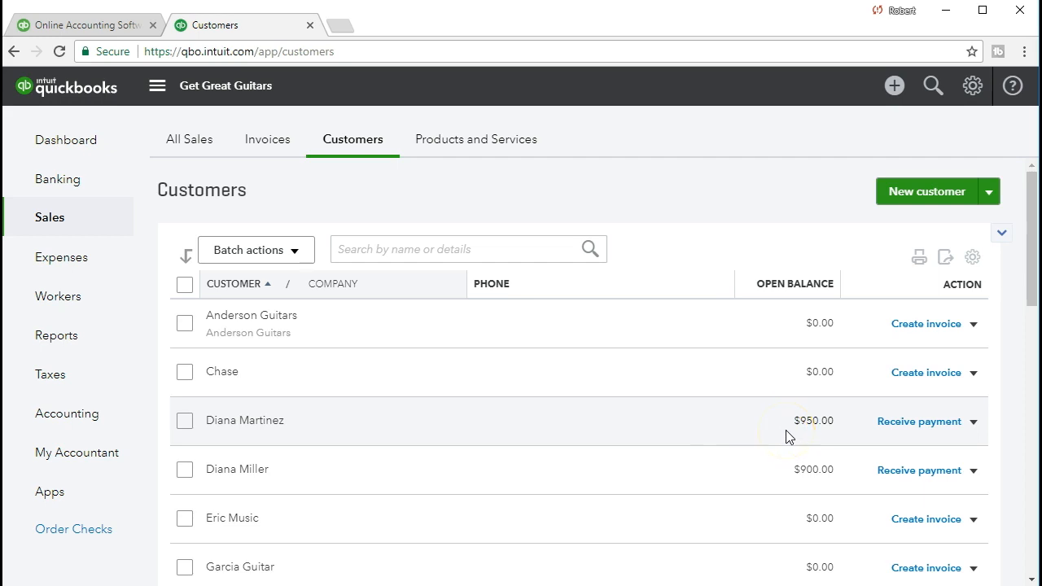
scroll(785, 430, down, 2)
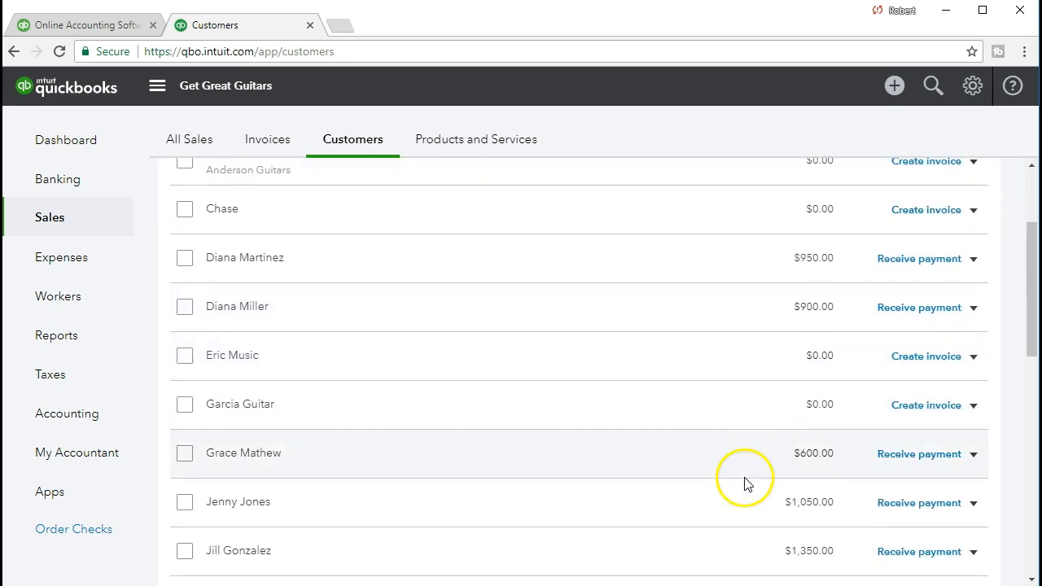
scroll(747, 485, down, 2)
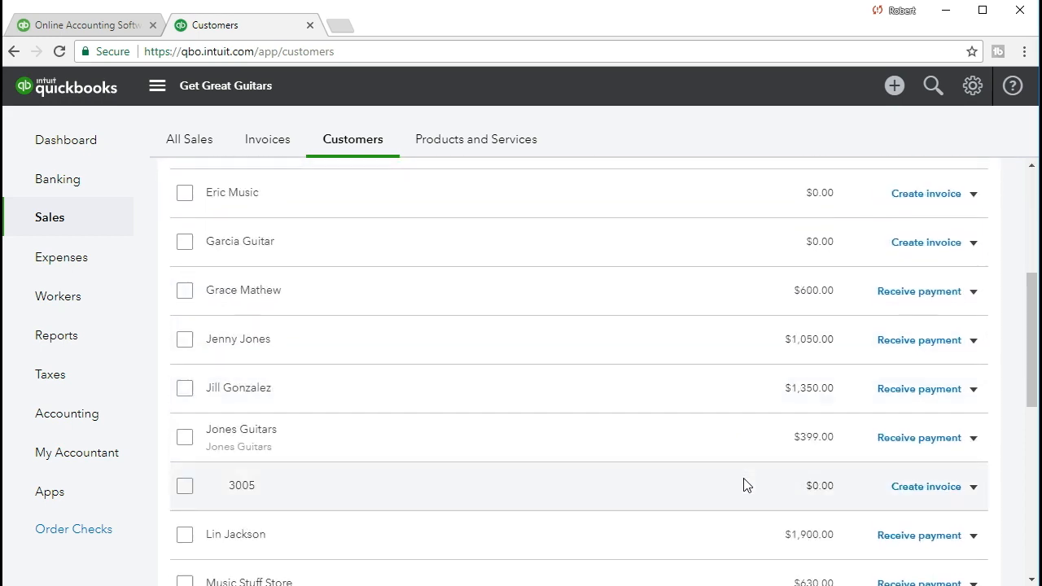
scroll(747, 485, down, 2)
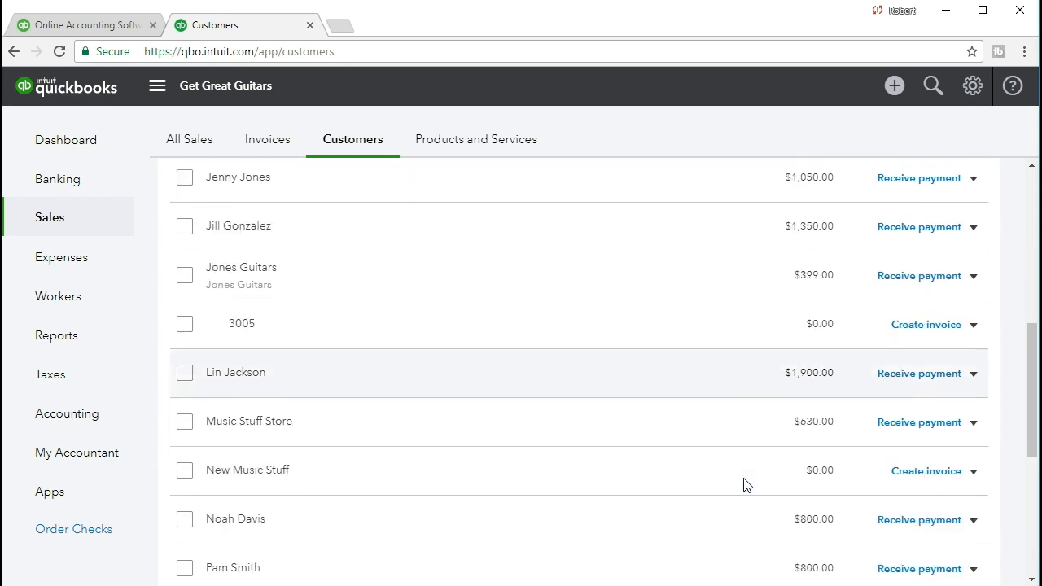
scroll(747, 484, up, 6)
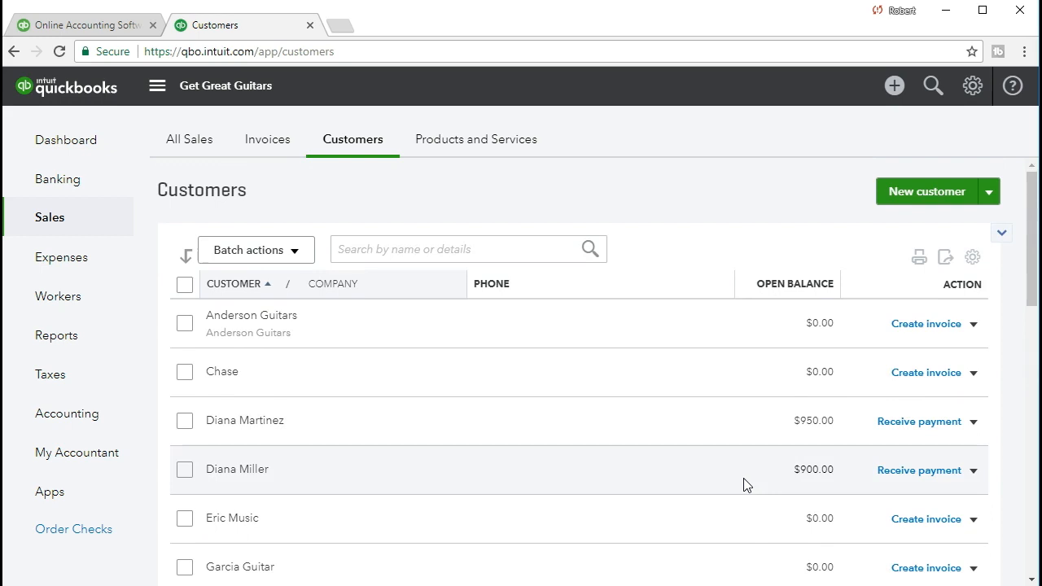
- Open Products and Services, showing 0 low-stock and 4 out-of-stock items, and browse the item prices
click(494, 155)
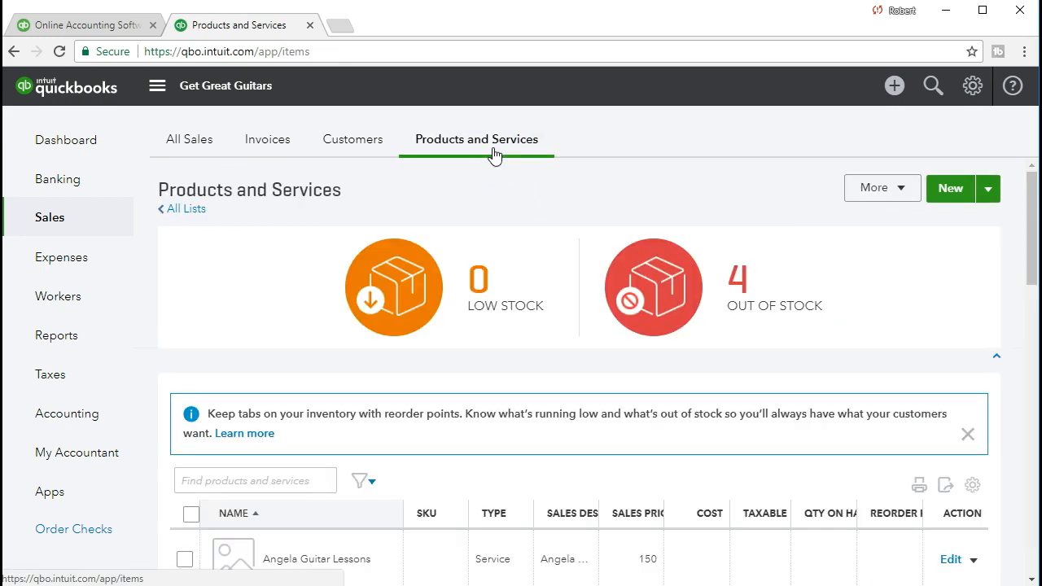
scroll(491, 316, down, 2)
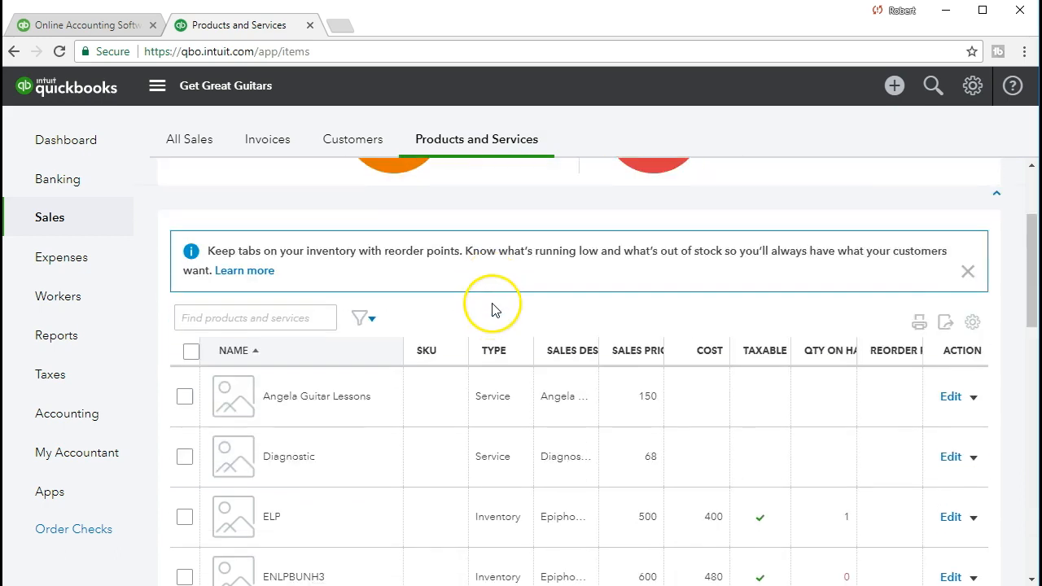
scroll(490, 316, down, 1)
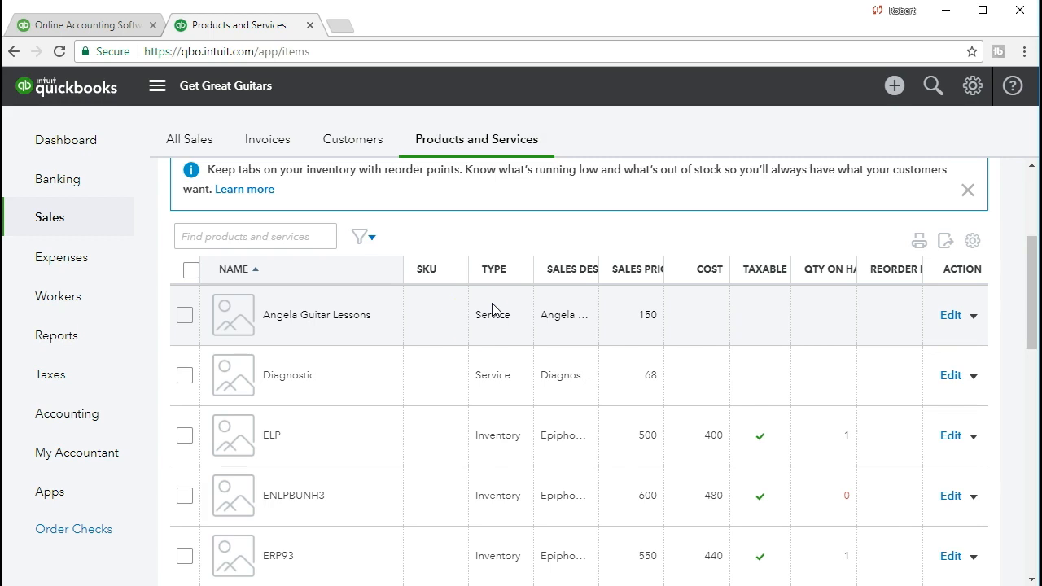
scroll(428, 421, down, 1)
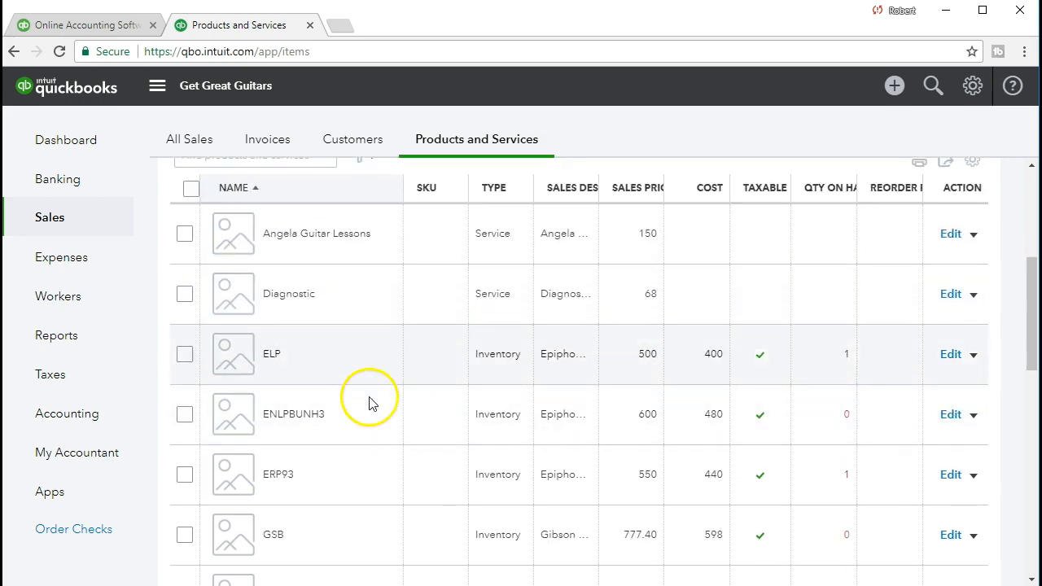
scroll(369, 425, down, 1)
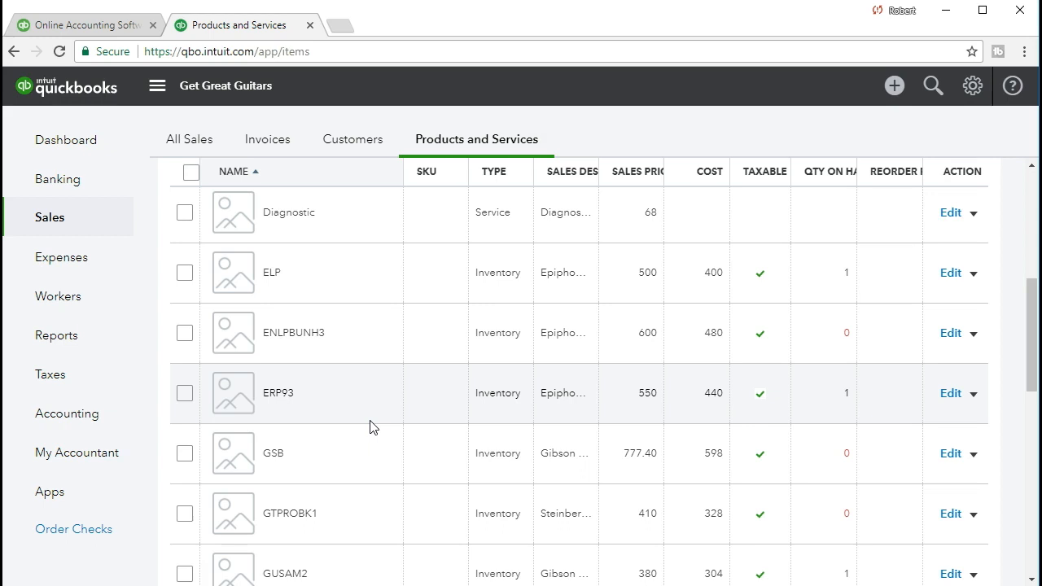
scroll(370, 427, up, 1)
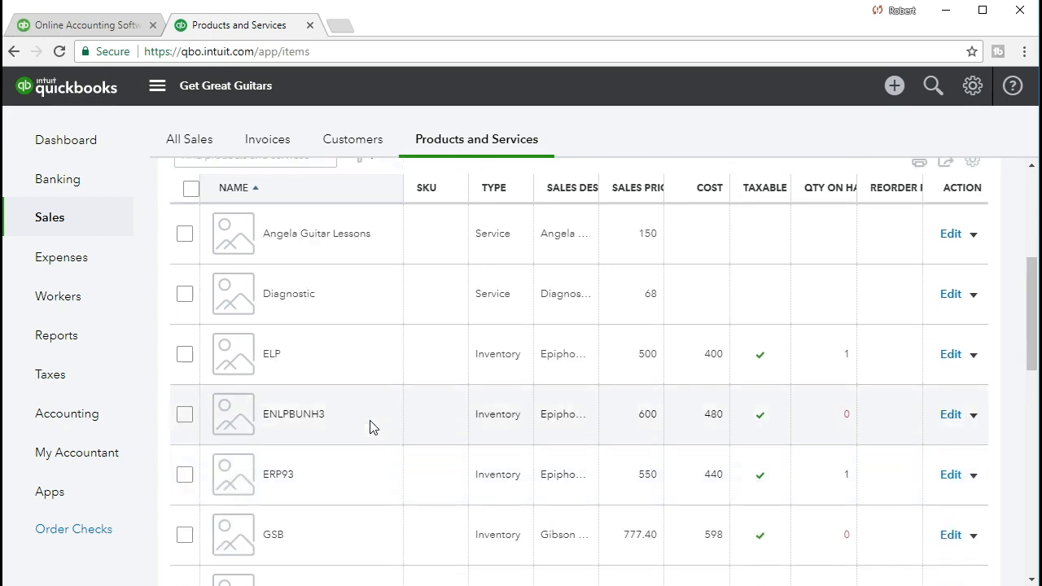
click(350, 303)
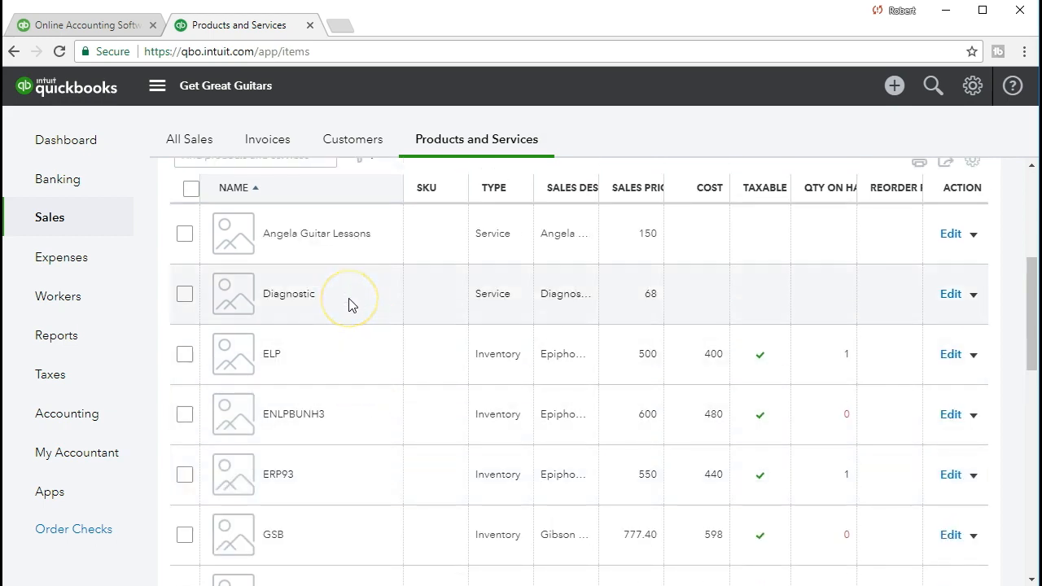
click(350, 254)
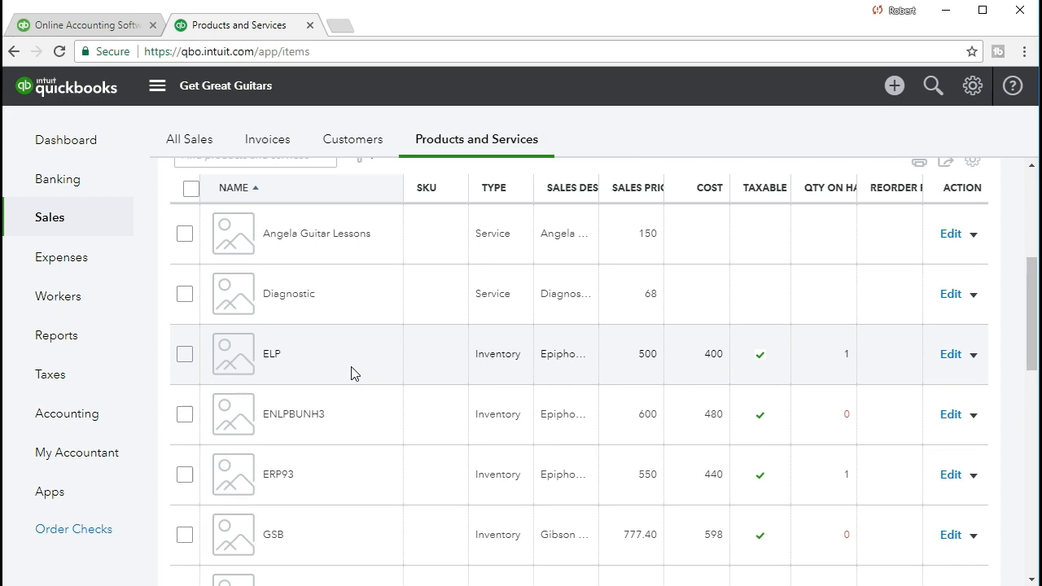
scroll(352, 373, up, 3)
scroll(352, 373, up, 2)
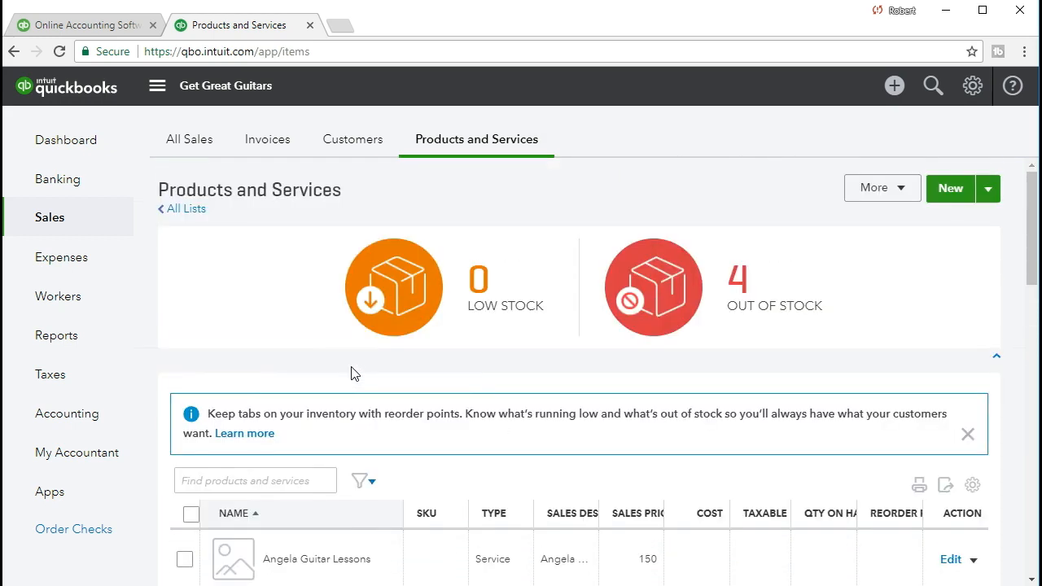